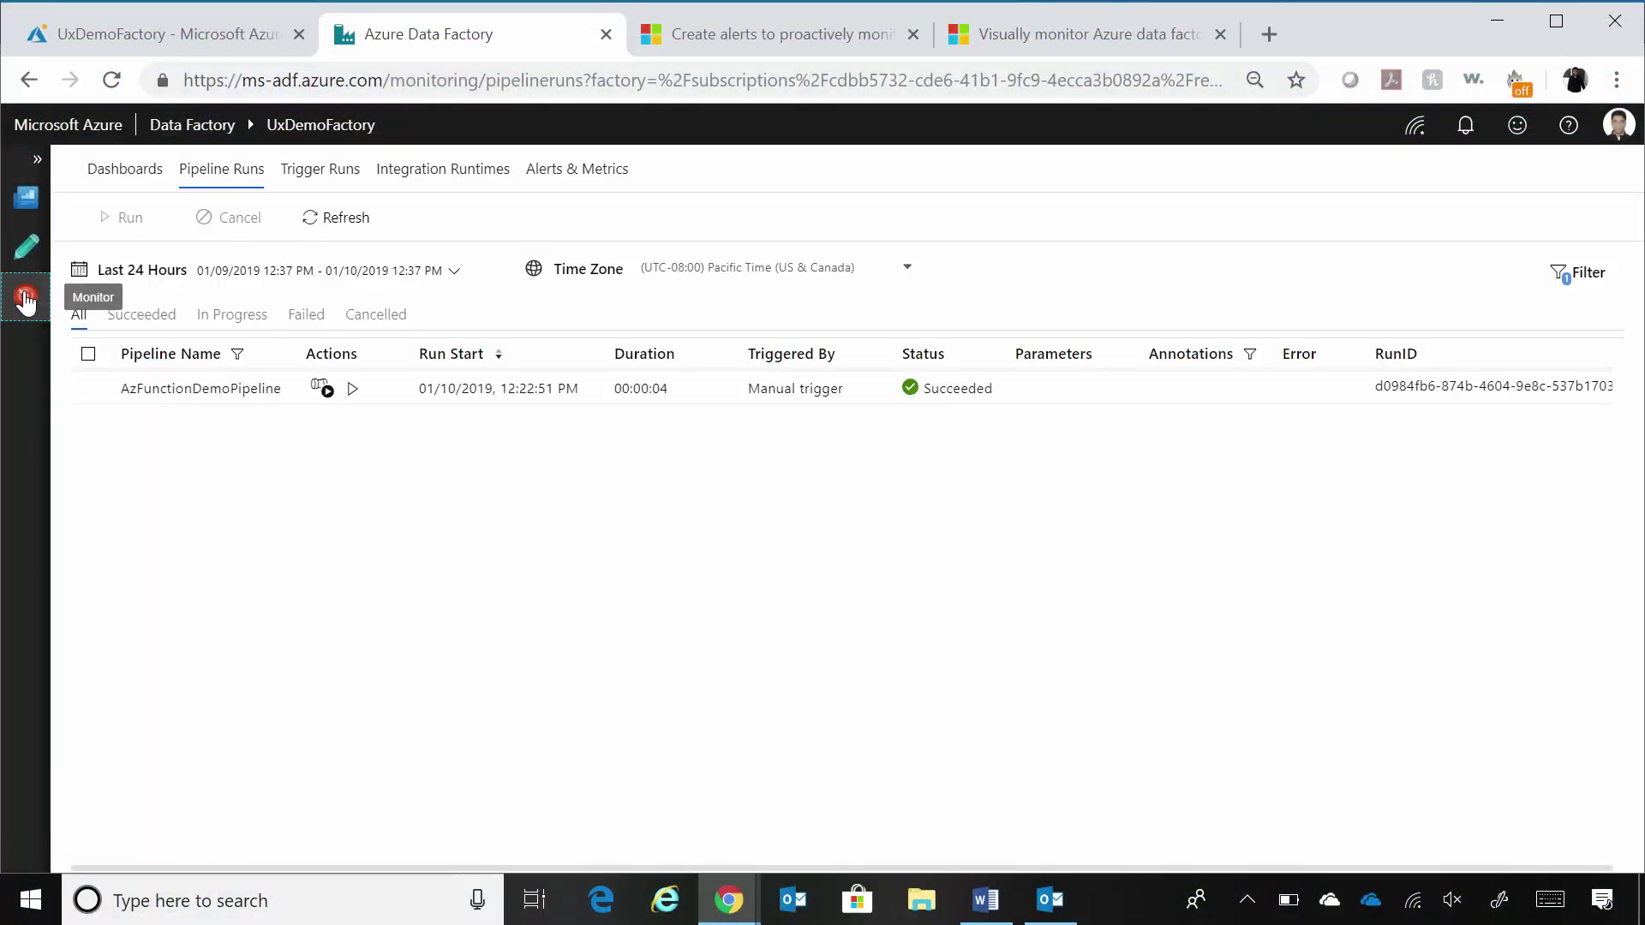
From Alerts & Metrics, draft a new rule named FailAllPipelines at severity Sev1
left_click(577, 185)
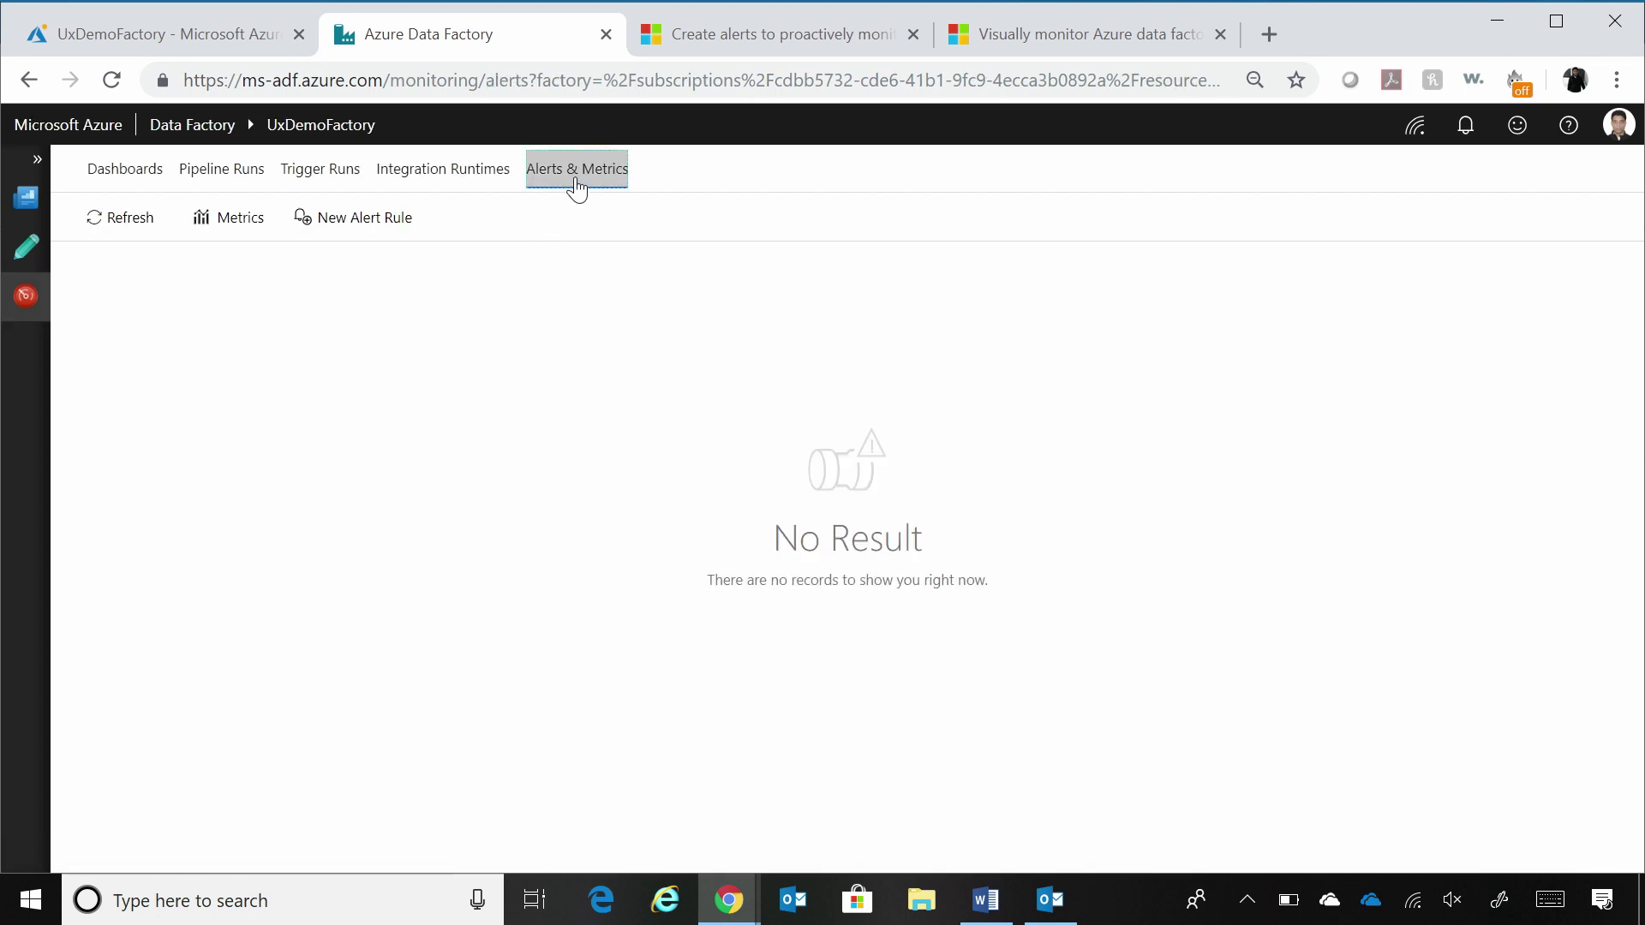
left_click(372, 233)
type("FailAllPipelines")
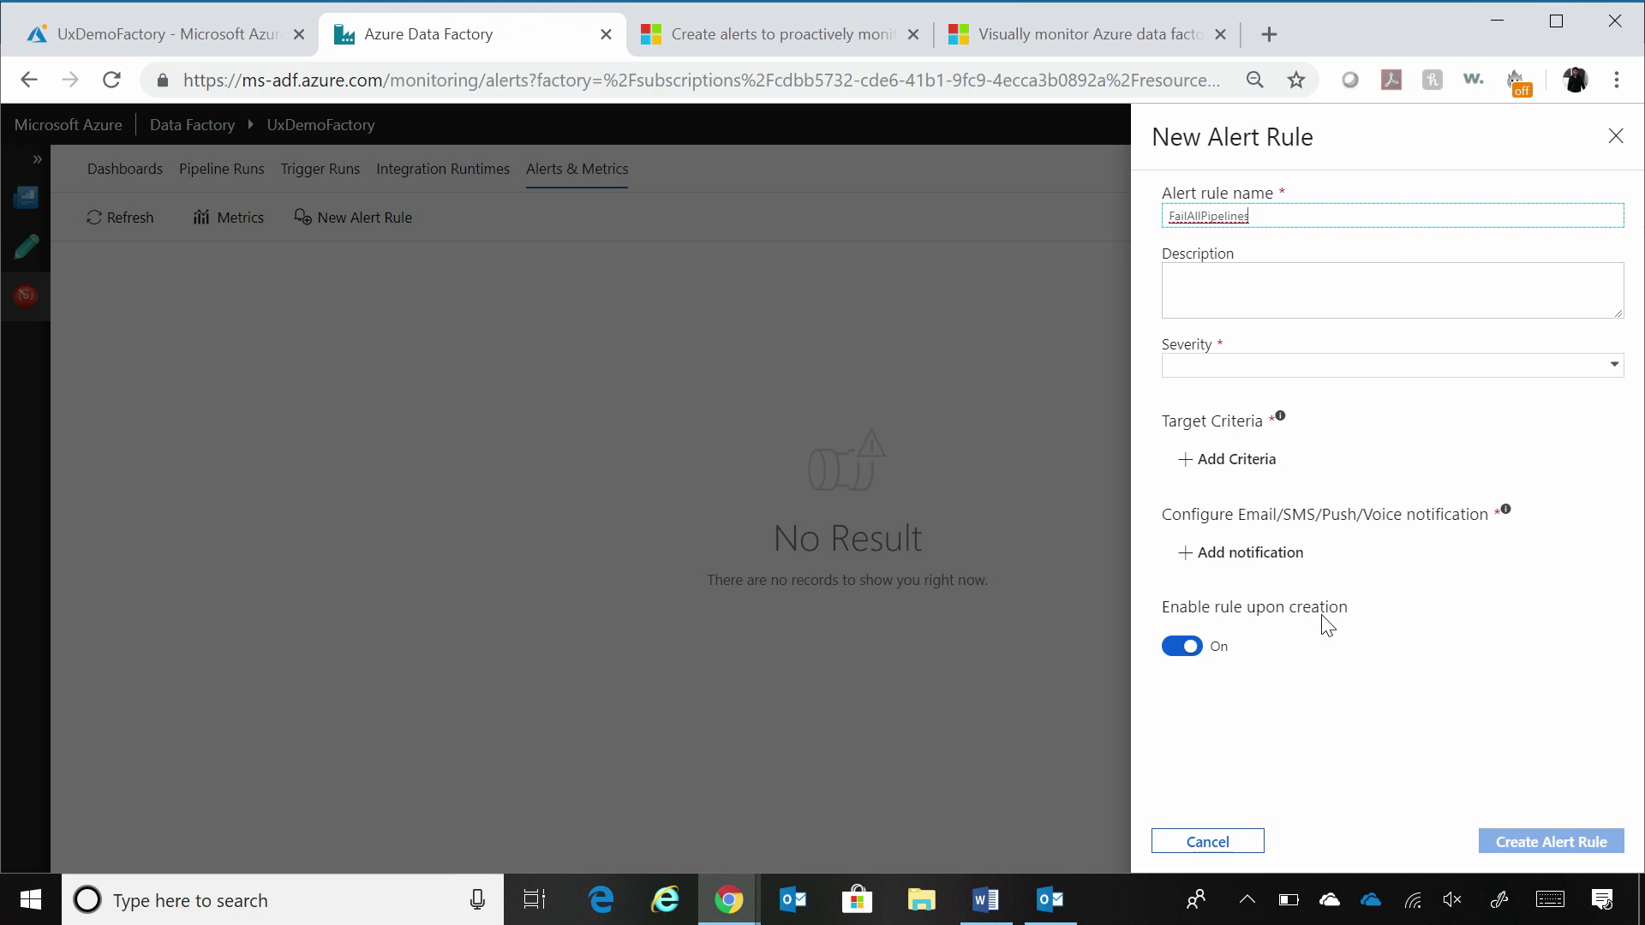
left_click(1225, 378)
left_click(1212, 446)
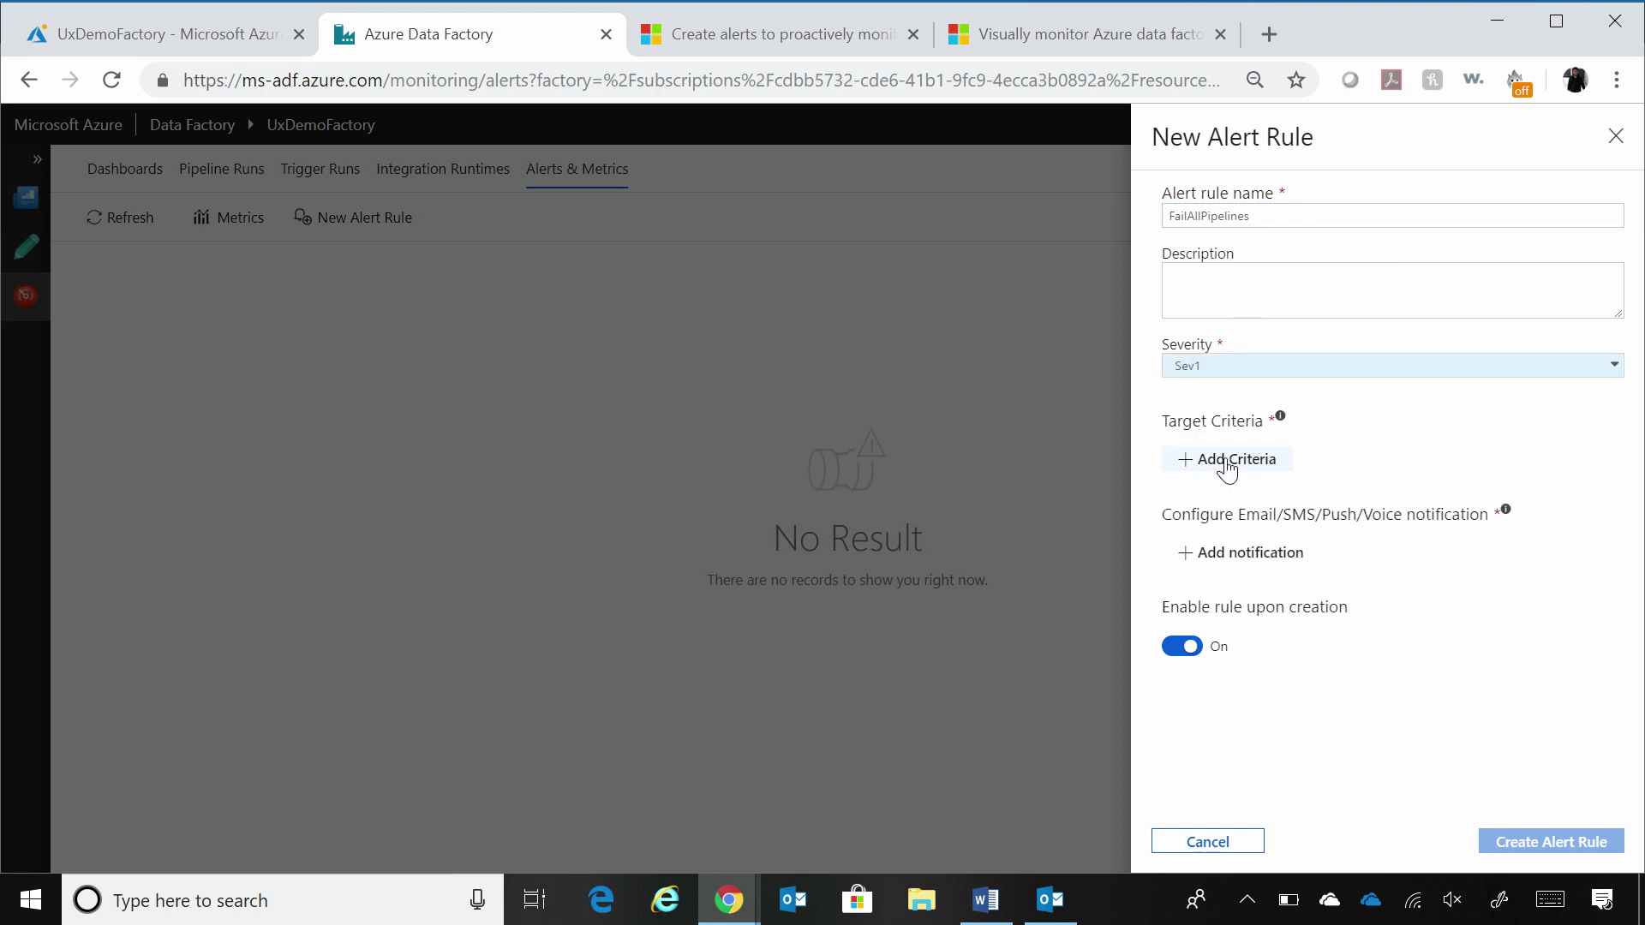
left_click(1228, 461)
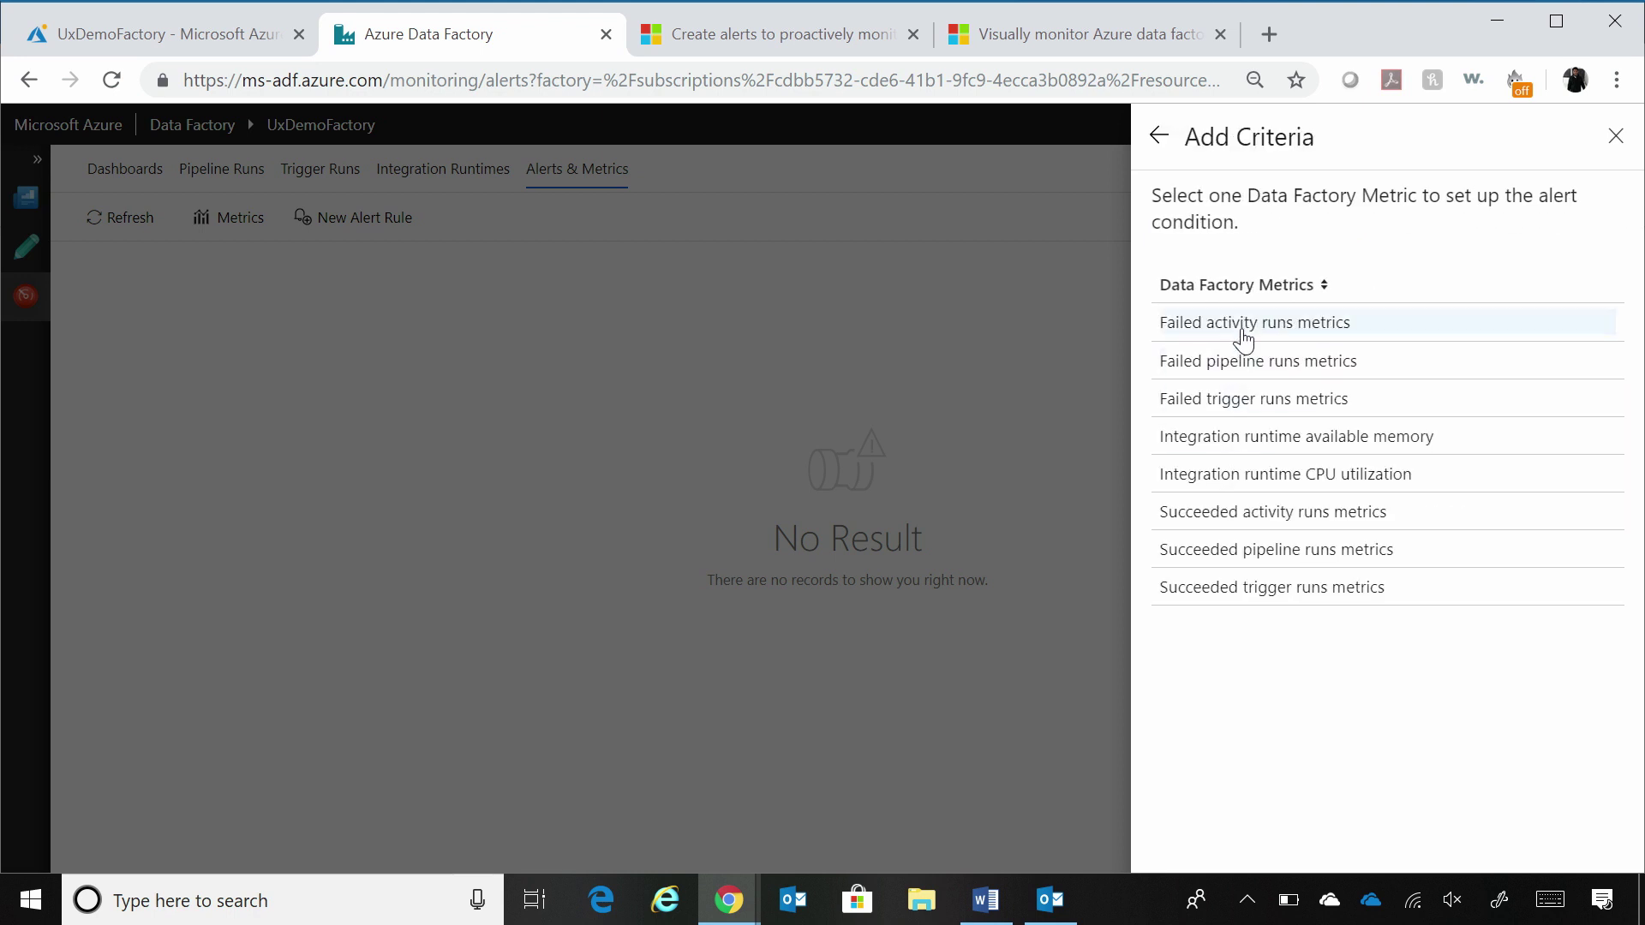
Add a Failed activity runs criterion: Greater than, Total, threshold 0
left_click(1244, 338)
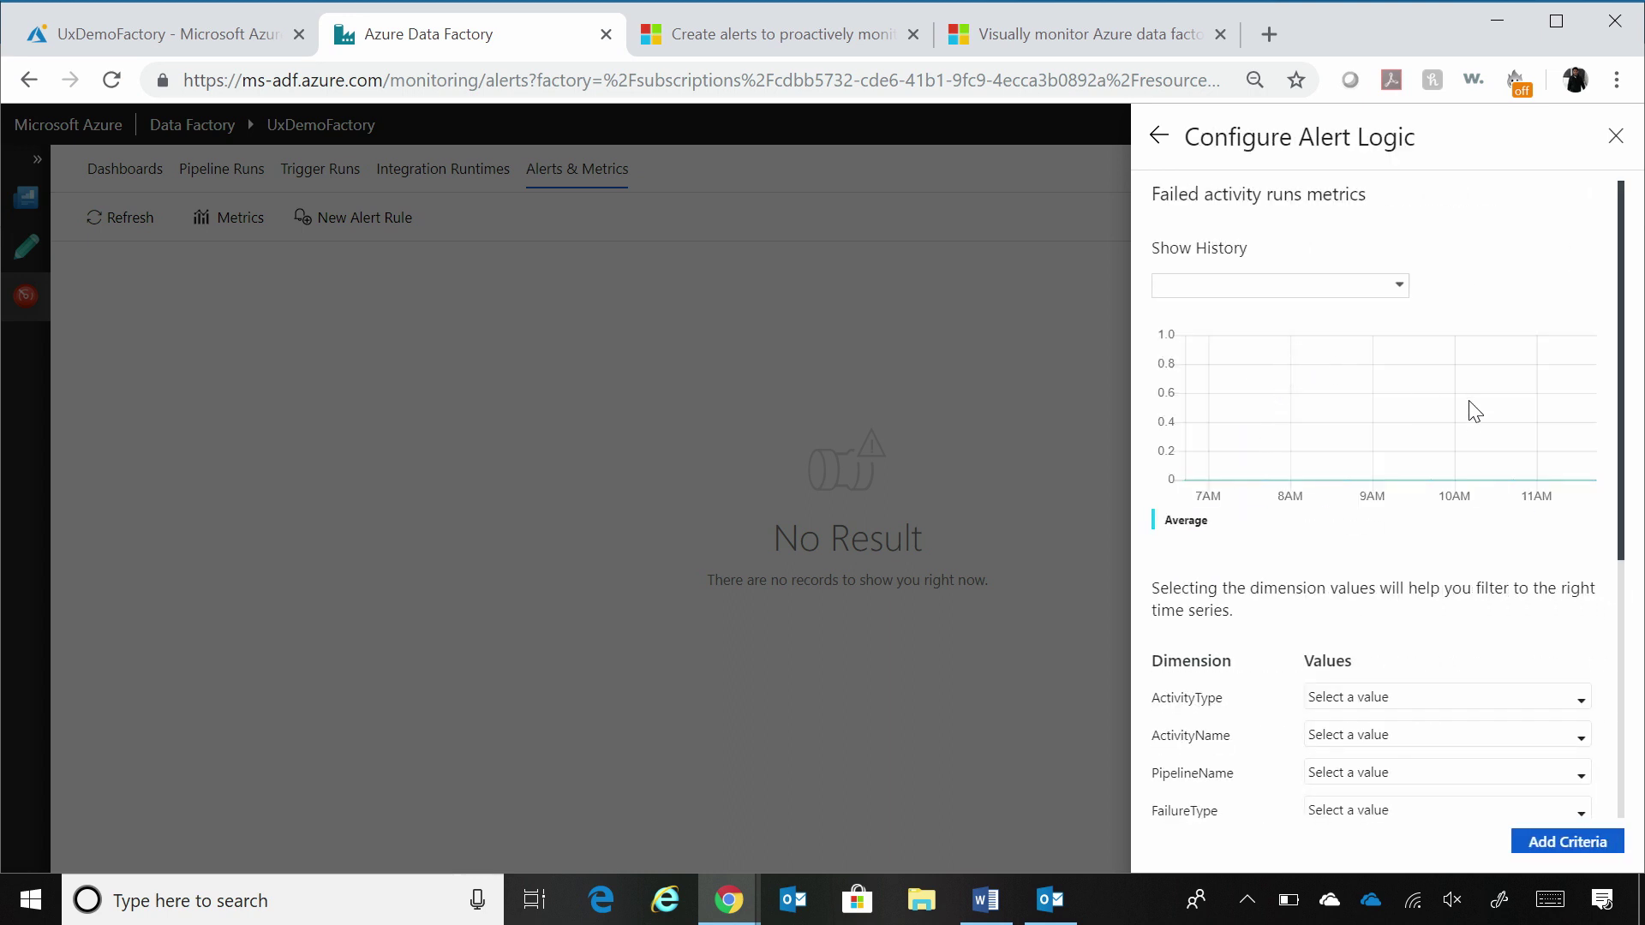
scroll(1453, 514, "down", 1)
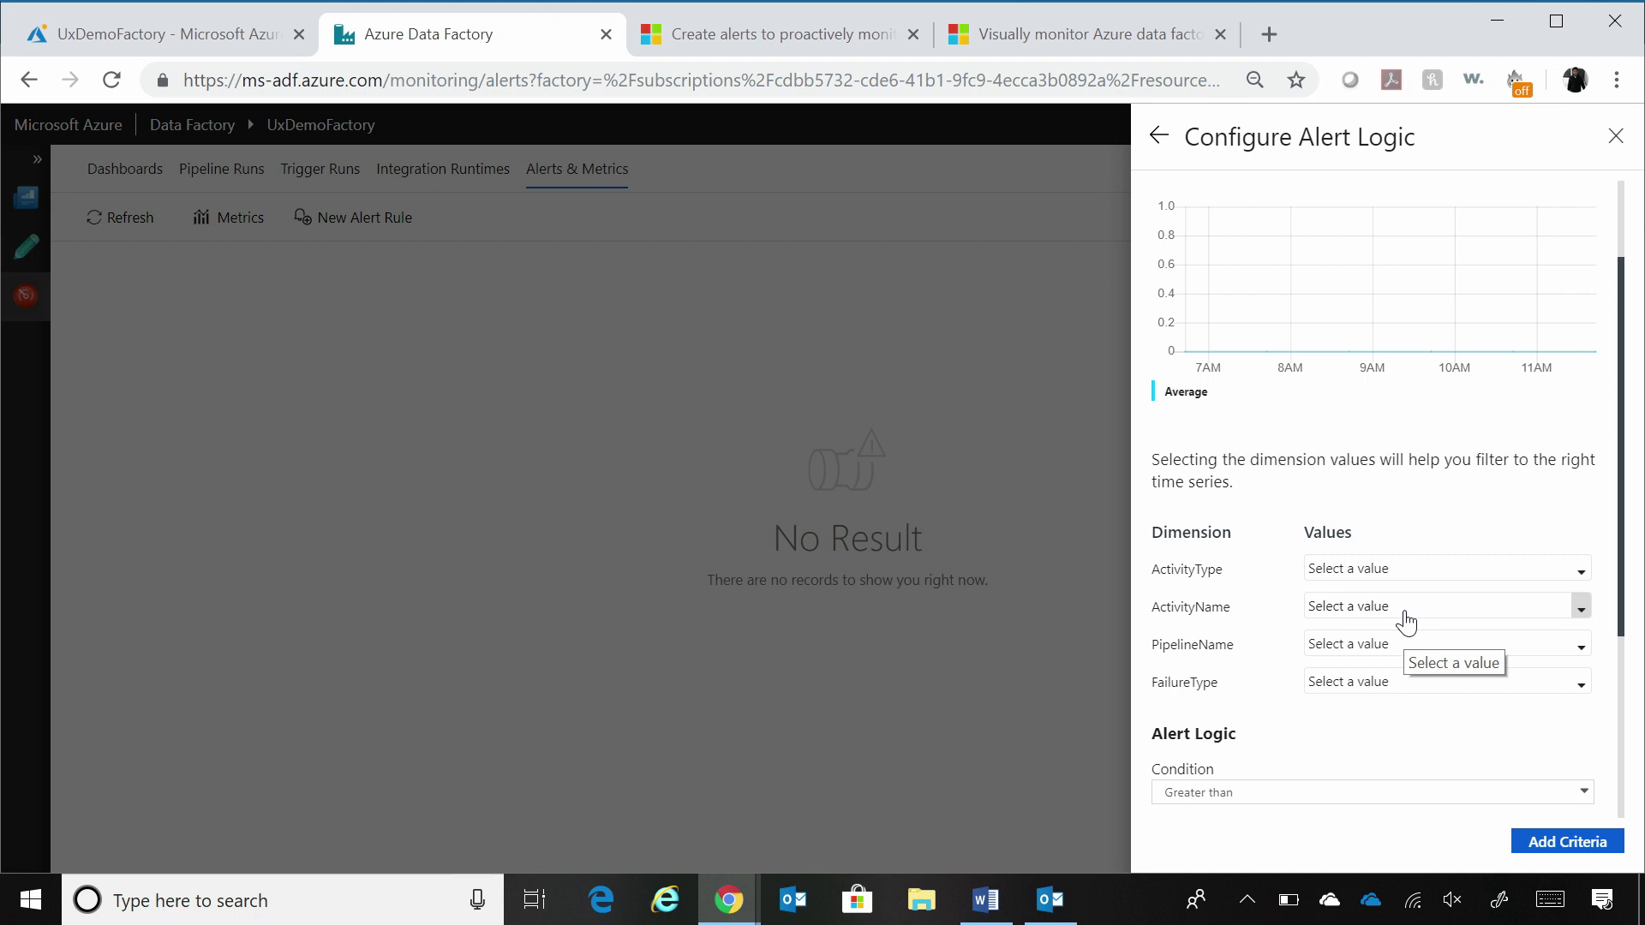
scroll(1390, 720, "down", 3)
scroll(1390, 720, "down", 3)
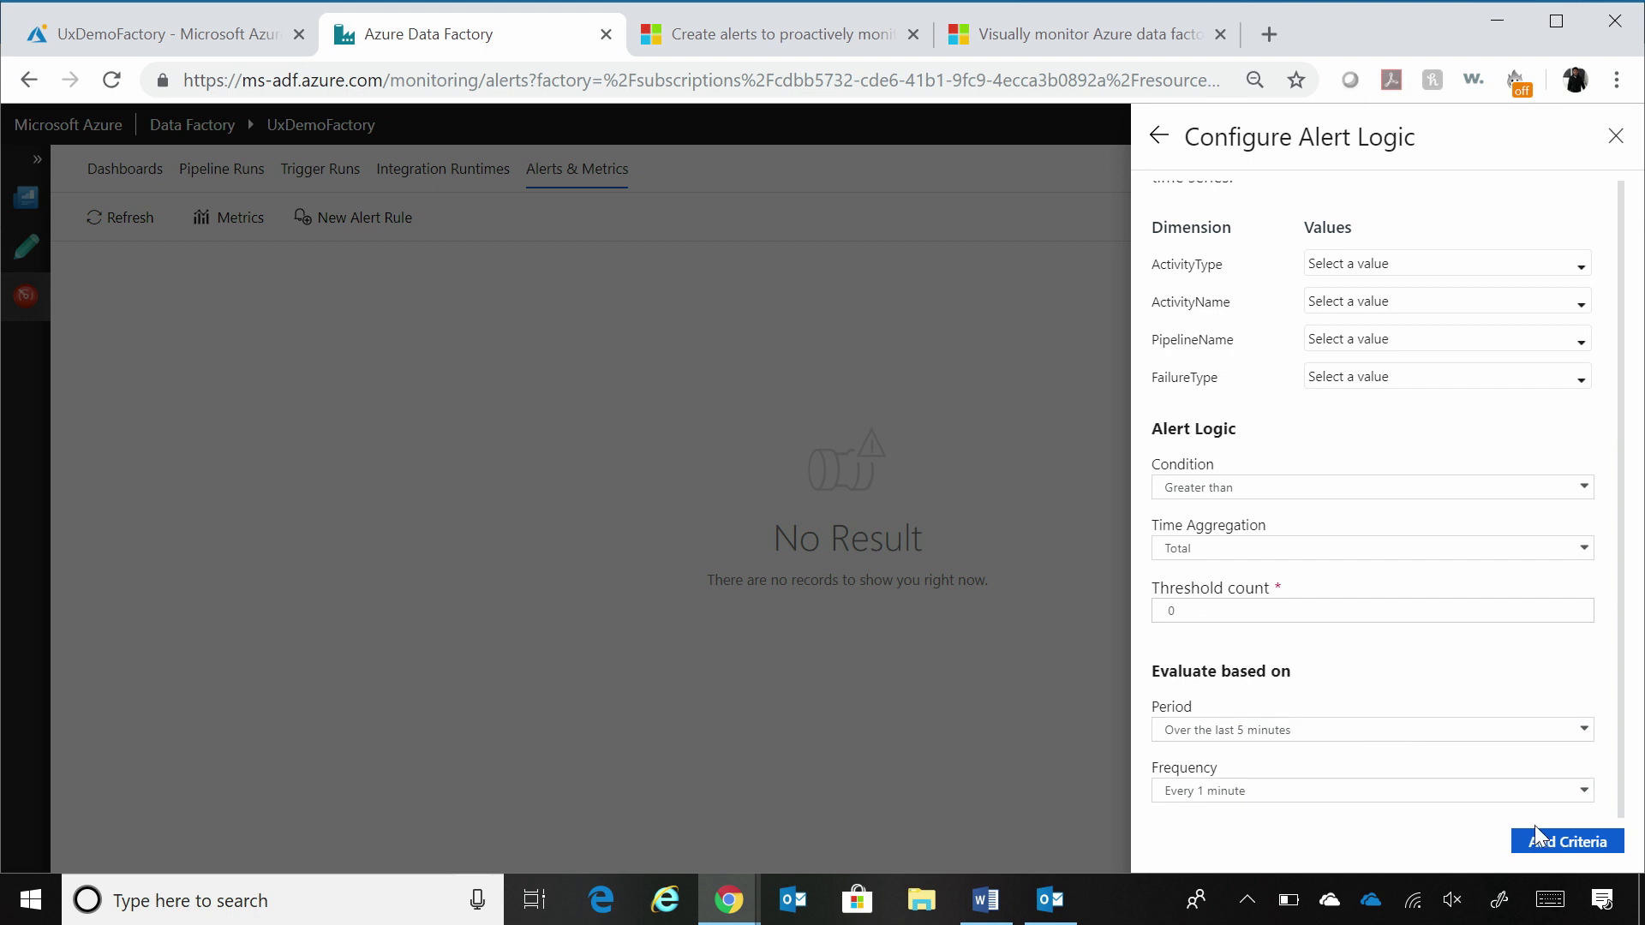
left_click(1568, 842)
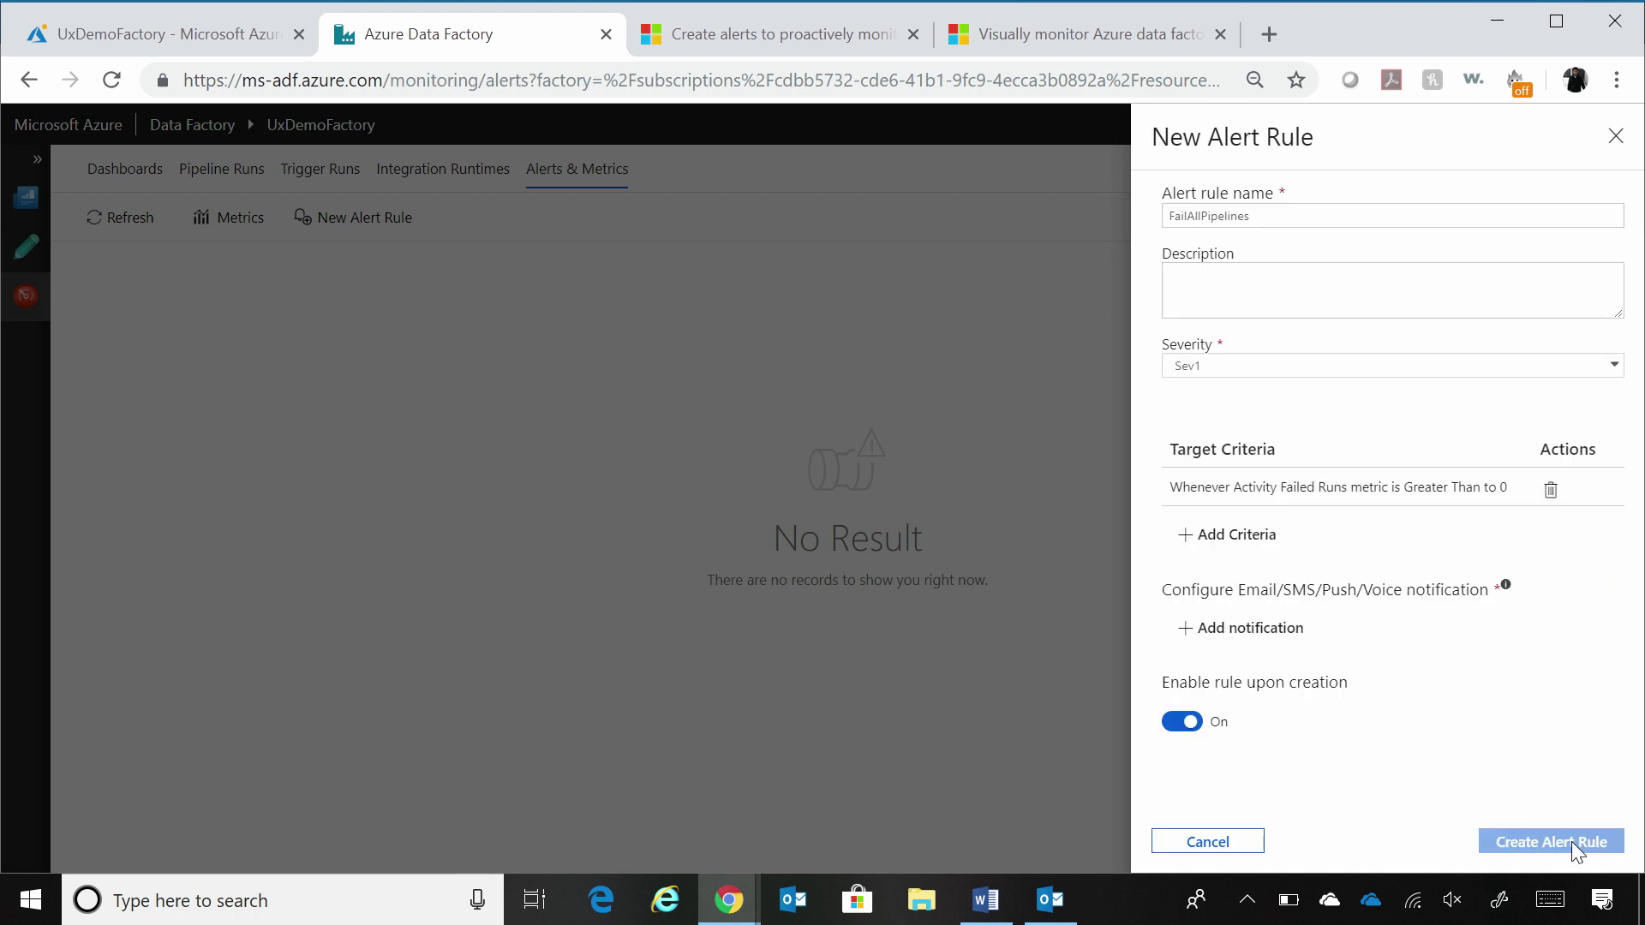
Create new action group AlertActionGroup, short name AAG, with an email notification selected
left_click(1267, 632)
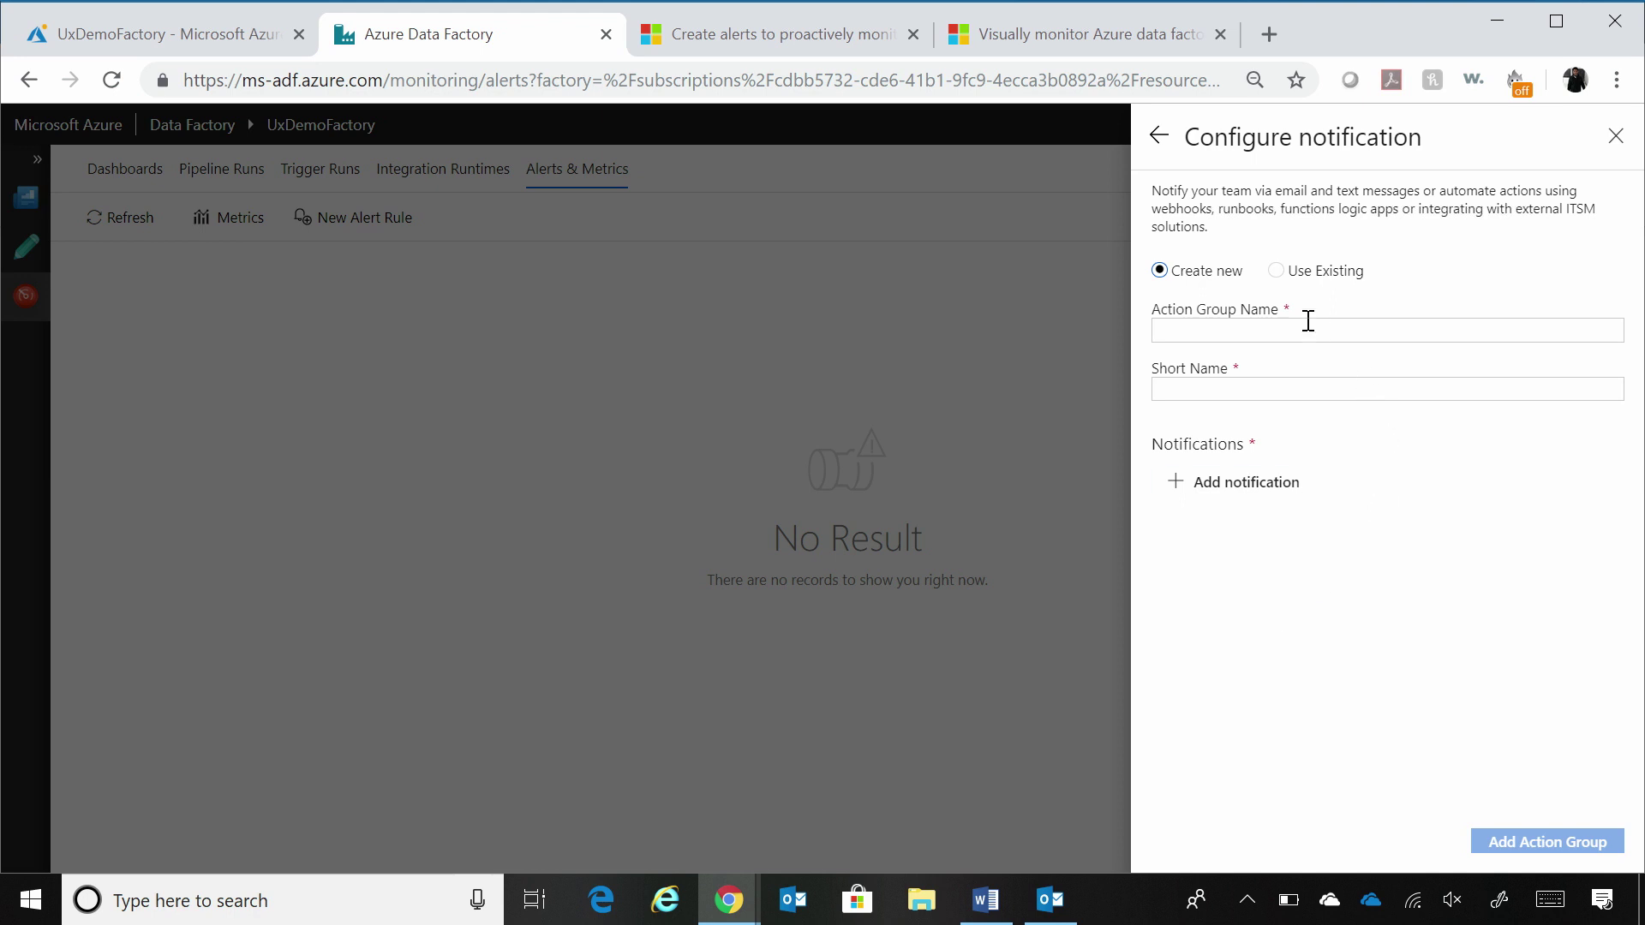
left_click(1278, 272)
left_click(1266, 332)
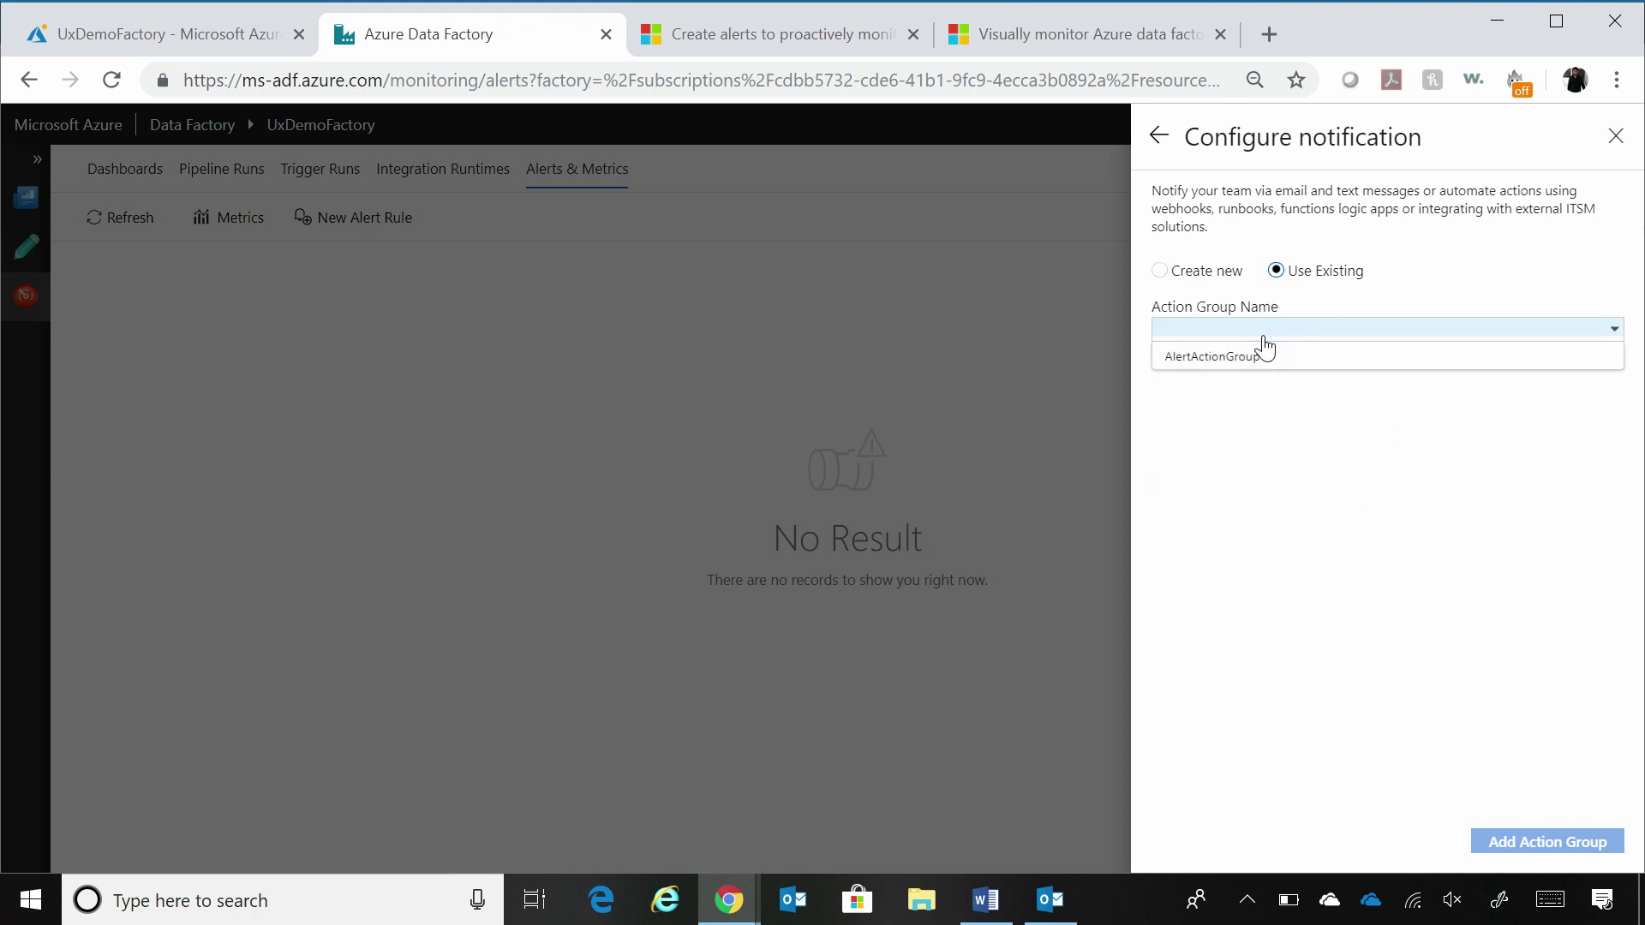
left_click(1207, 273)
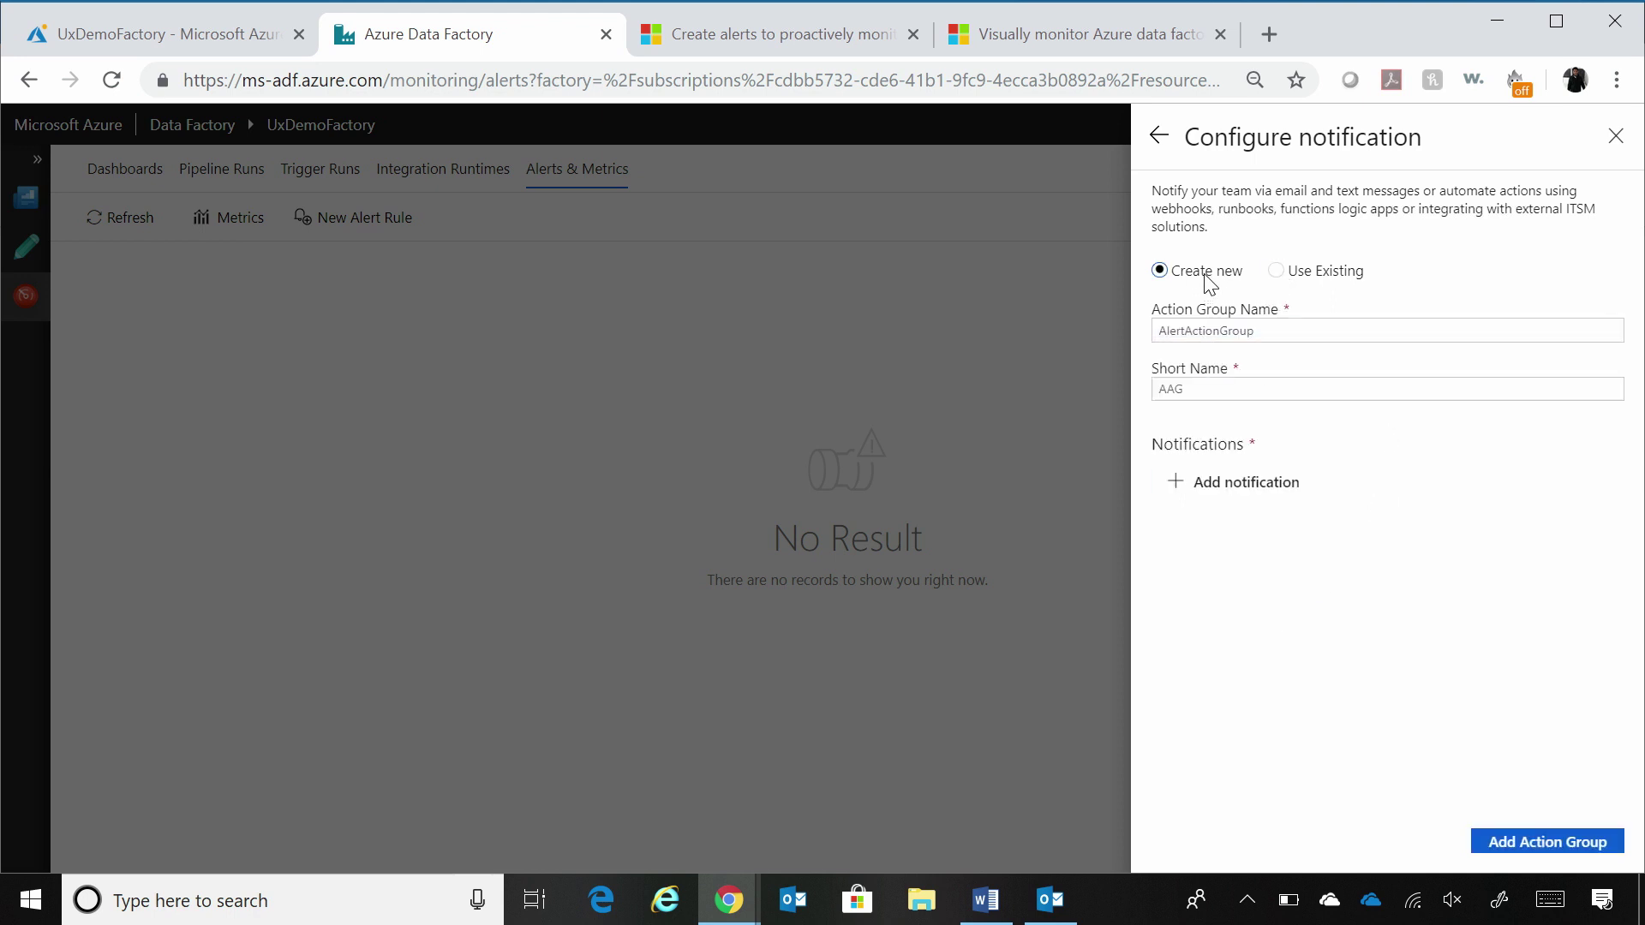
left_click(1244, 496)
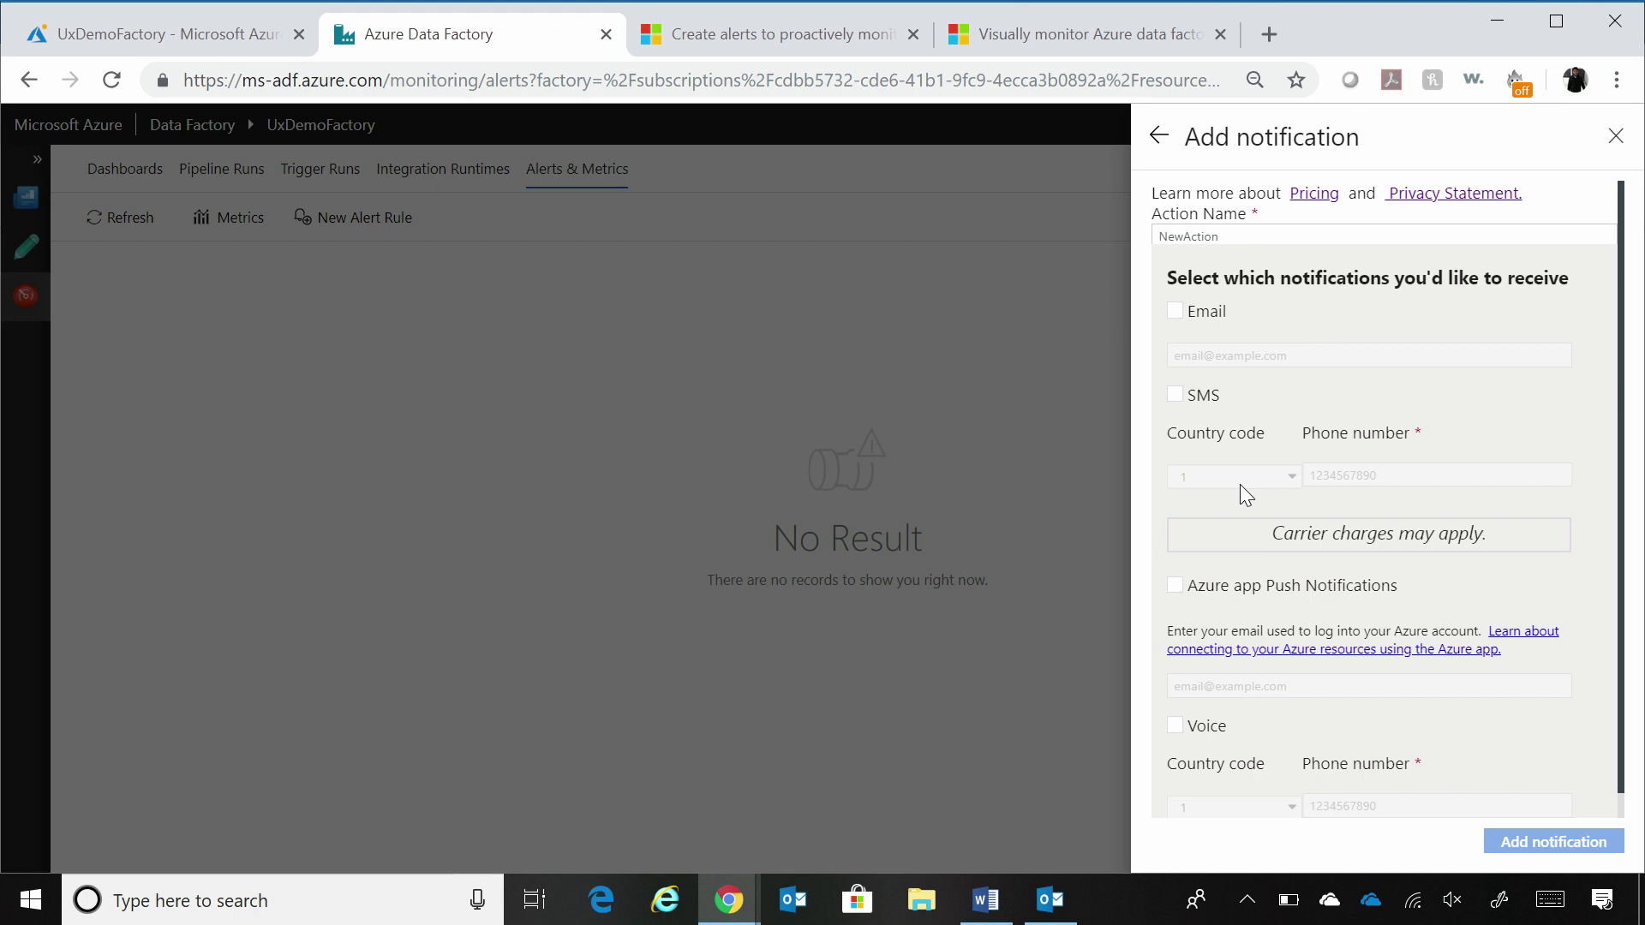
left_click(1180, 326)
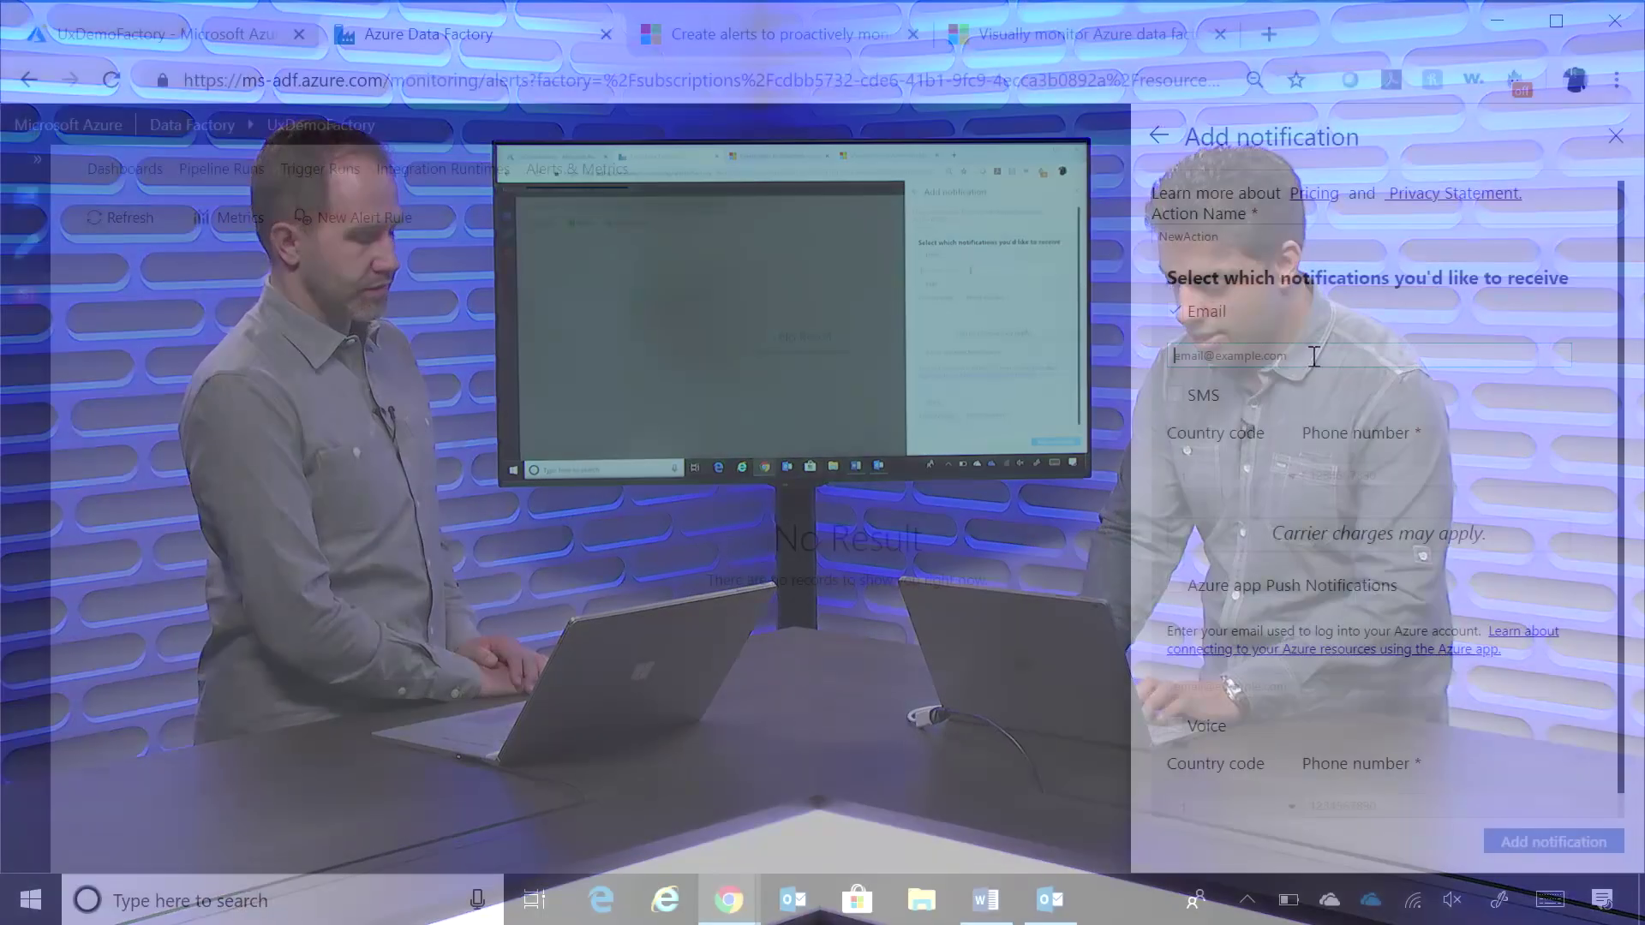
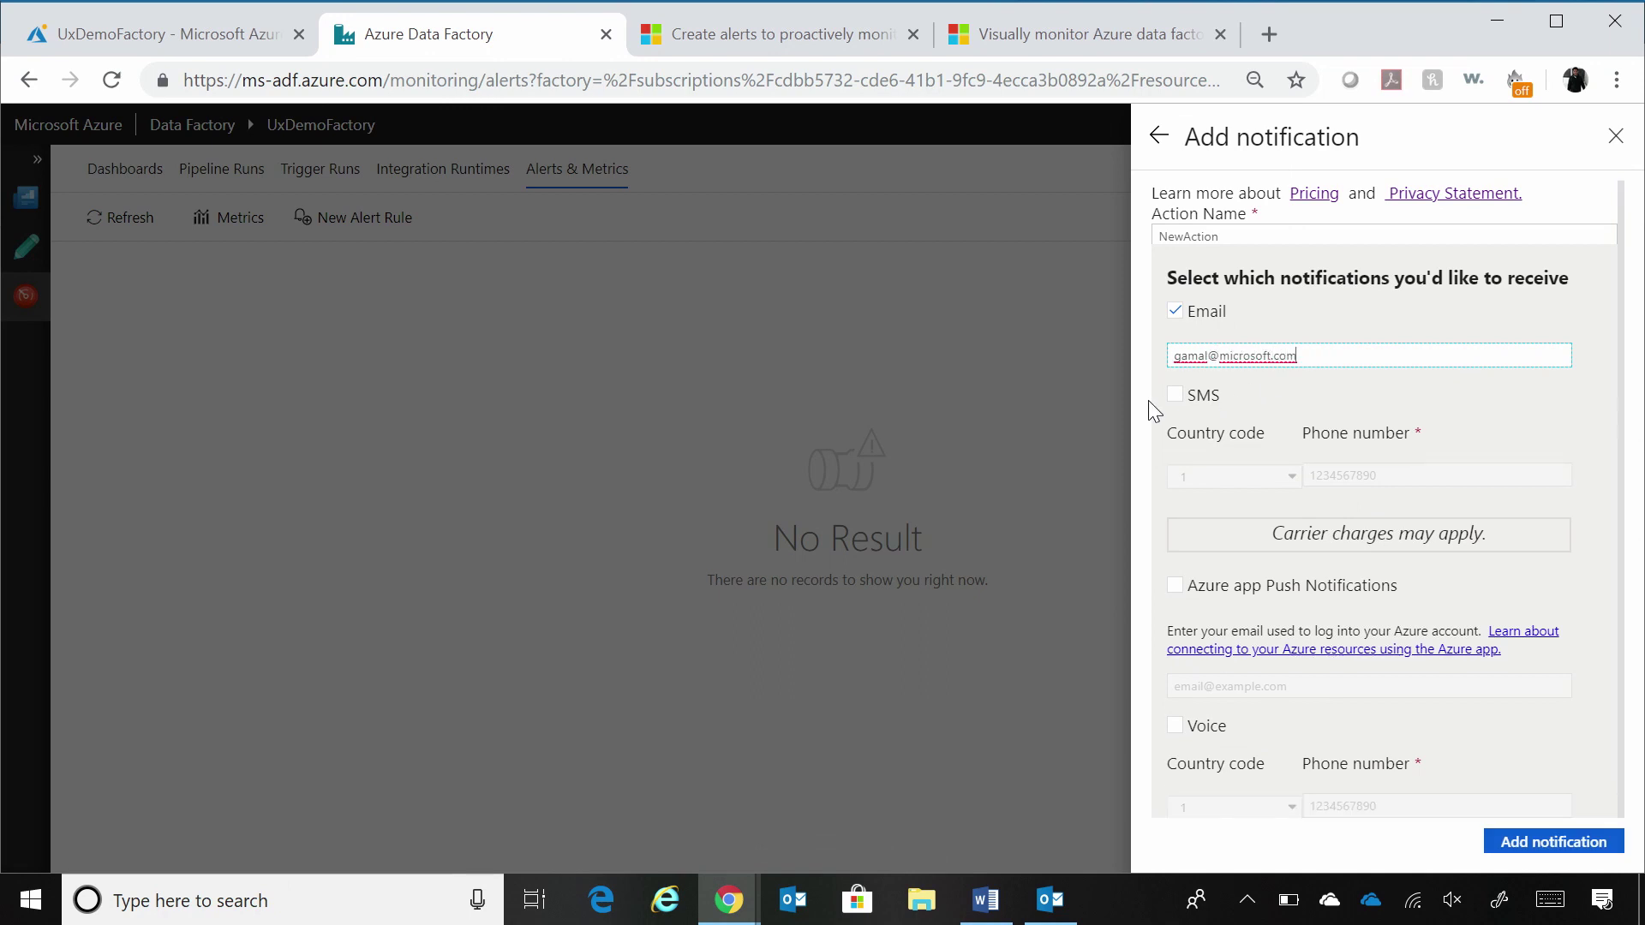
Add SMS with a phone number alongside email, then attach AlertActionGroup to the rule
left_click(1174, 394)
left_click(1358, 476)
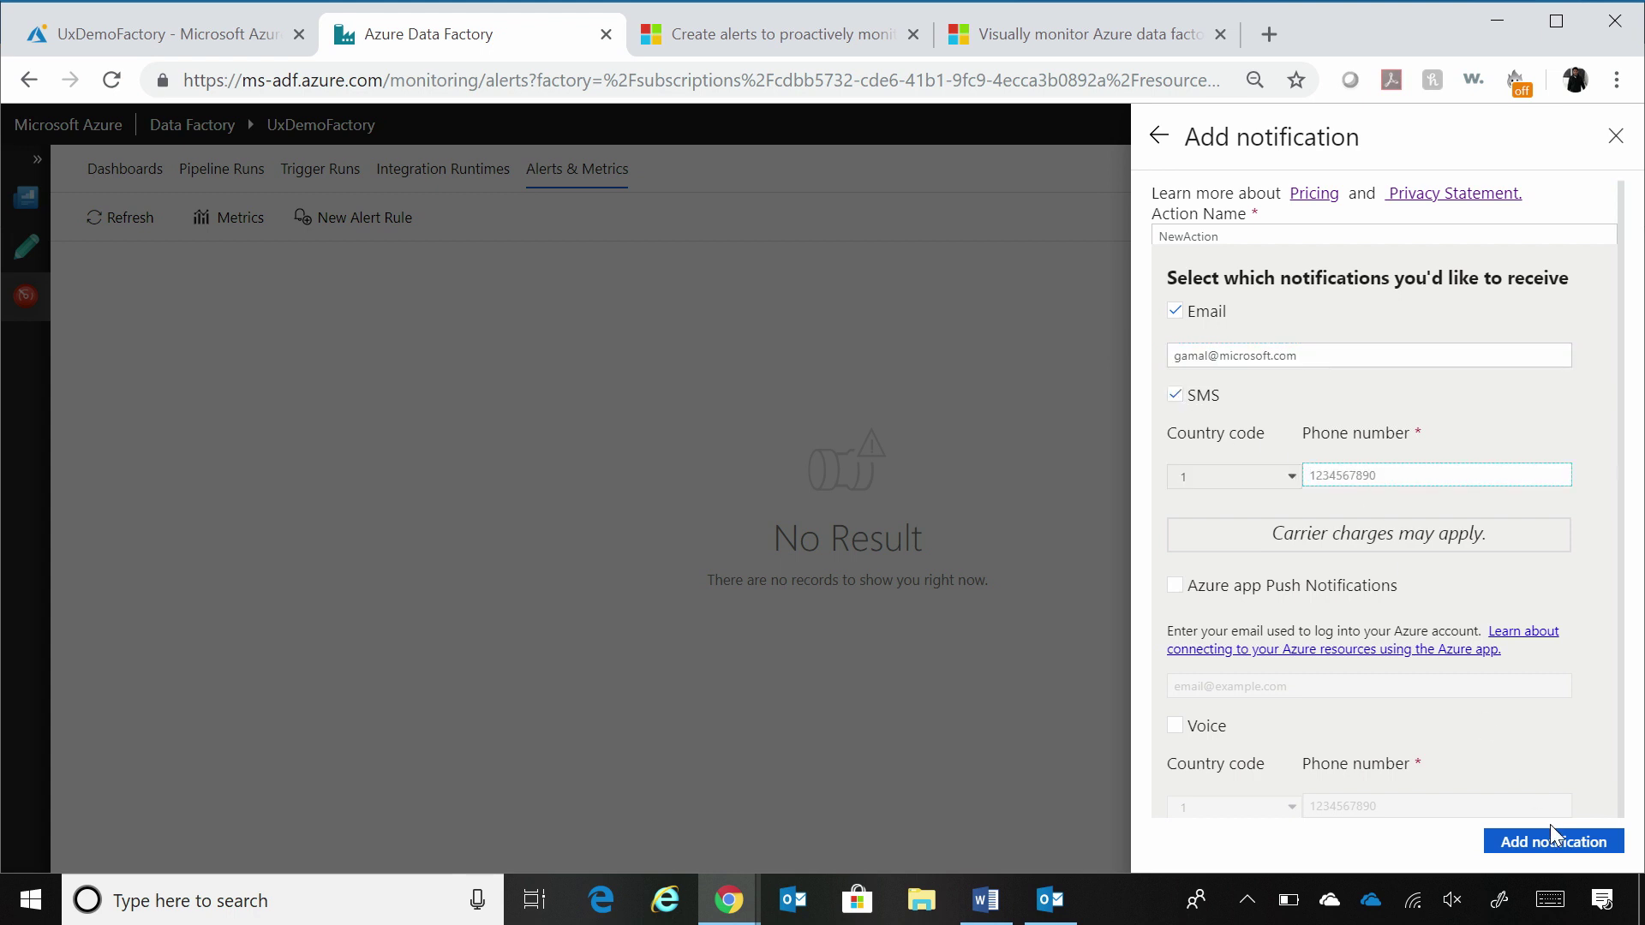
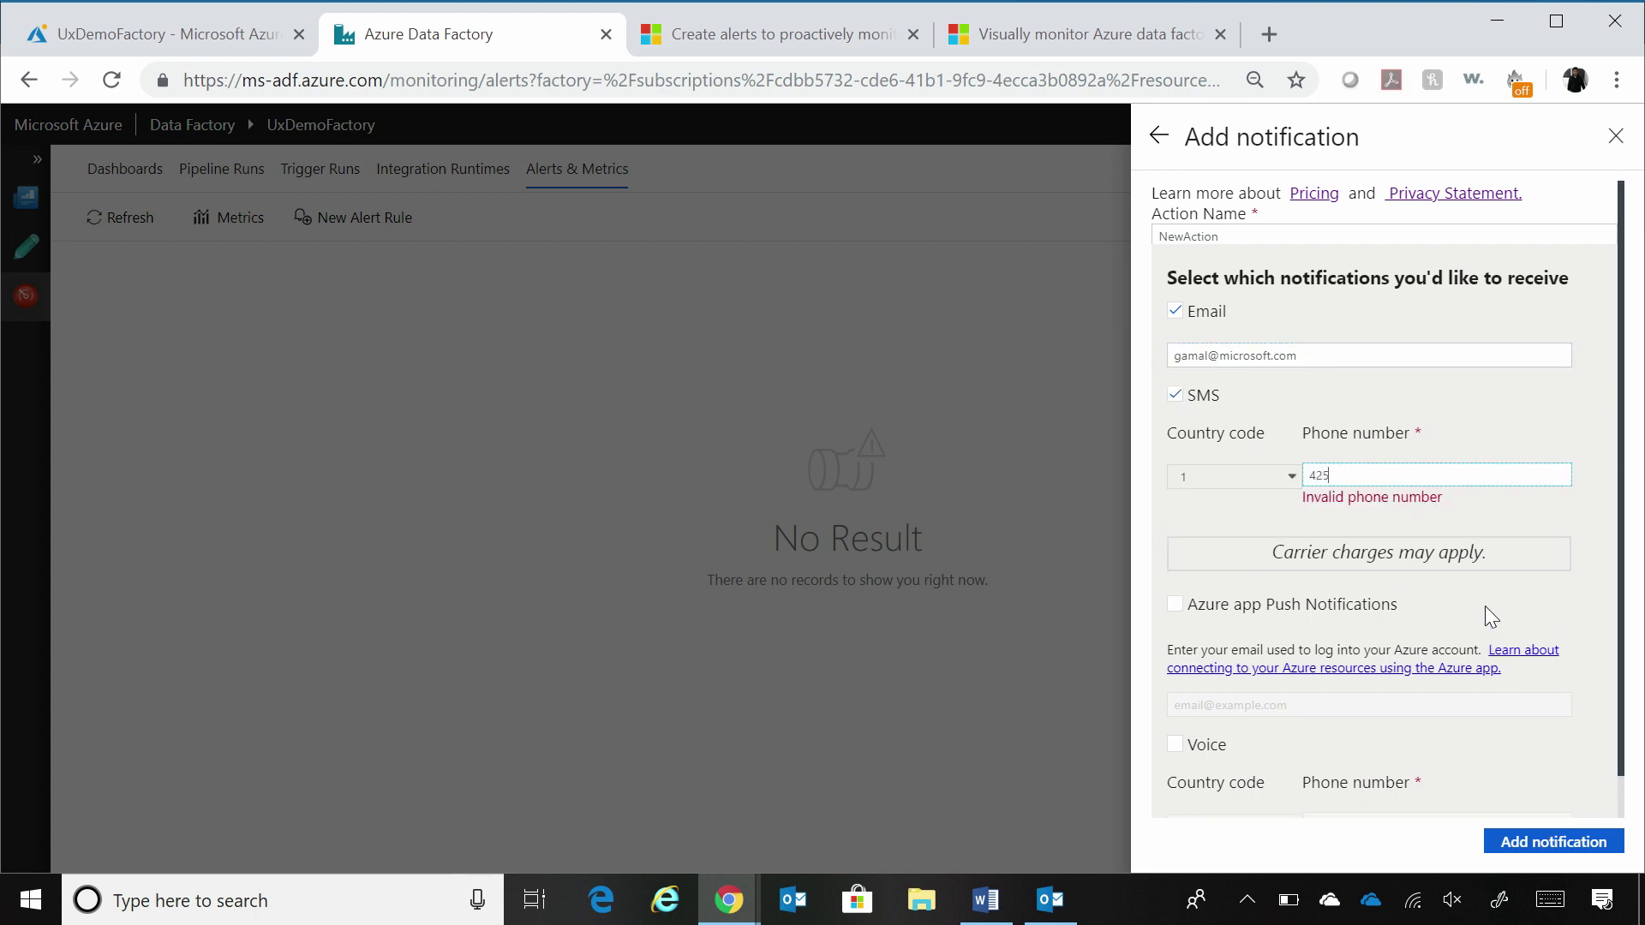
left_click(1572, 845)
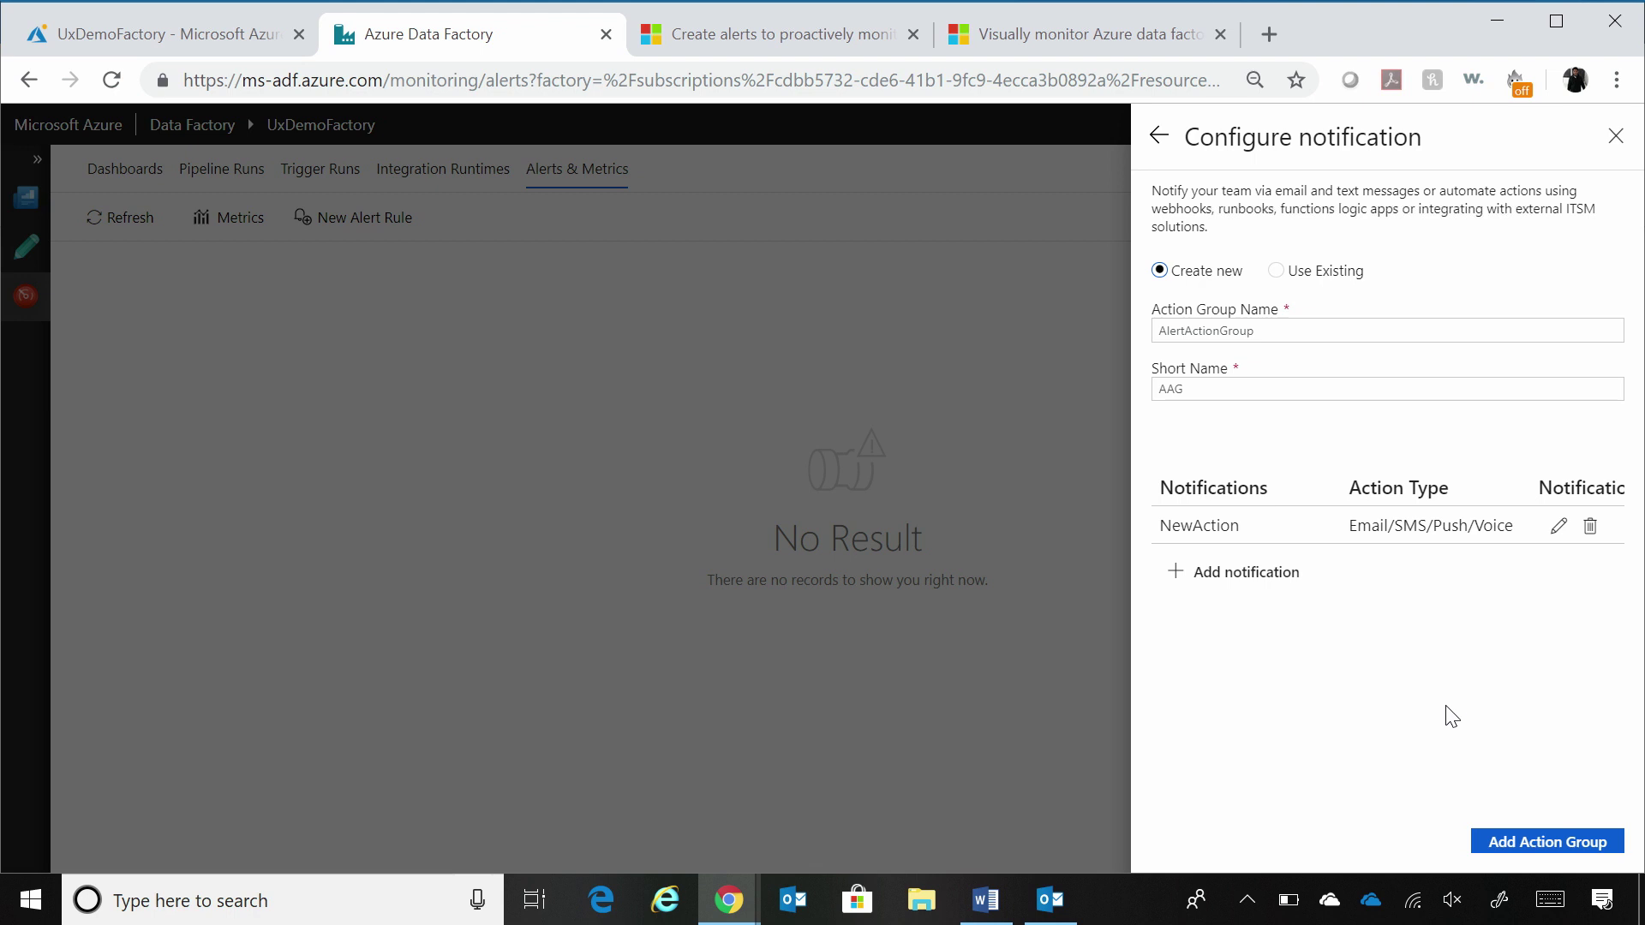
left_click(1493, 848)
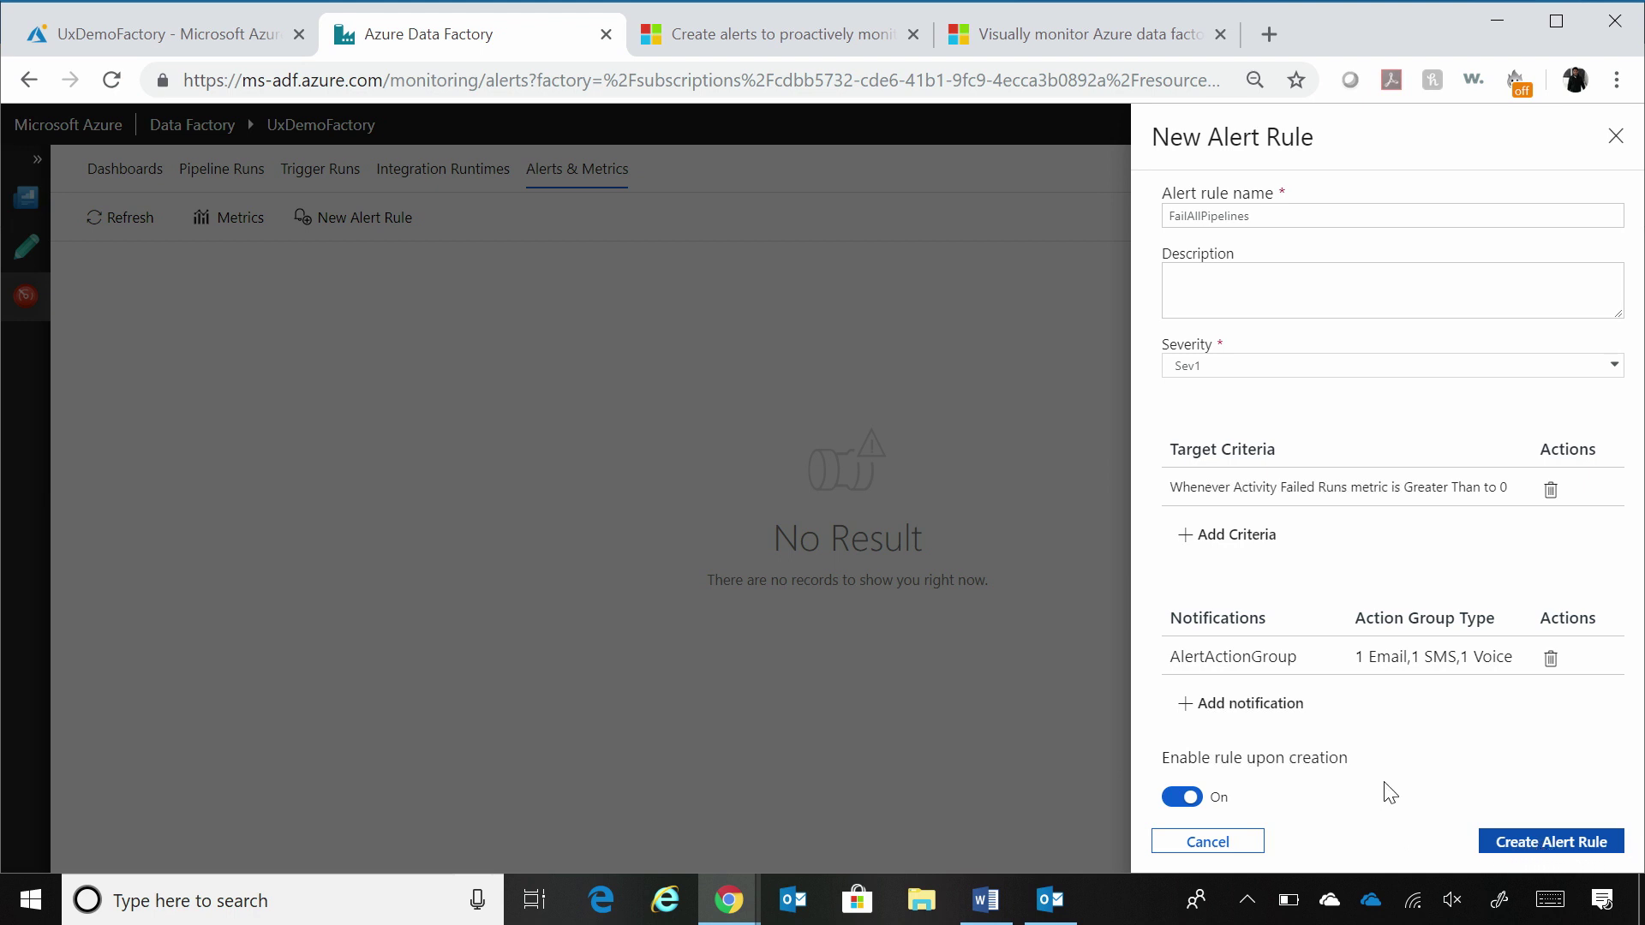
Create FailAllPipelines, refresh the alerts list, and open the Azure alert notification email
key("Escape")
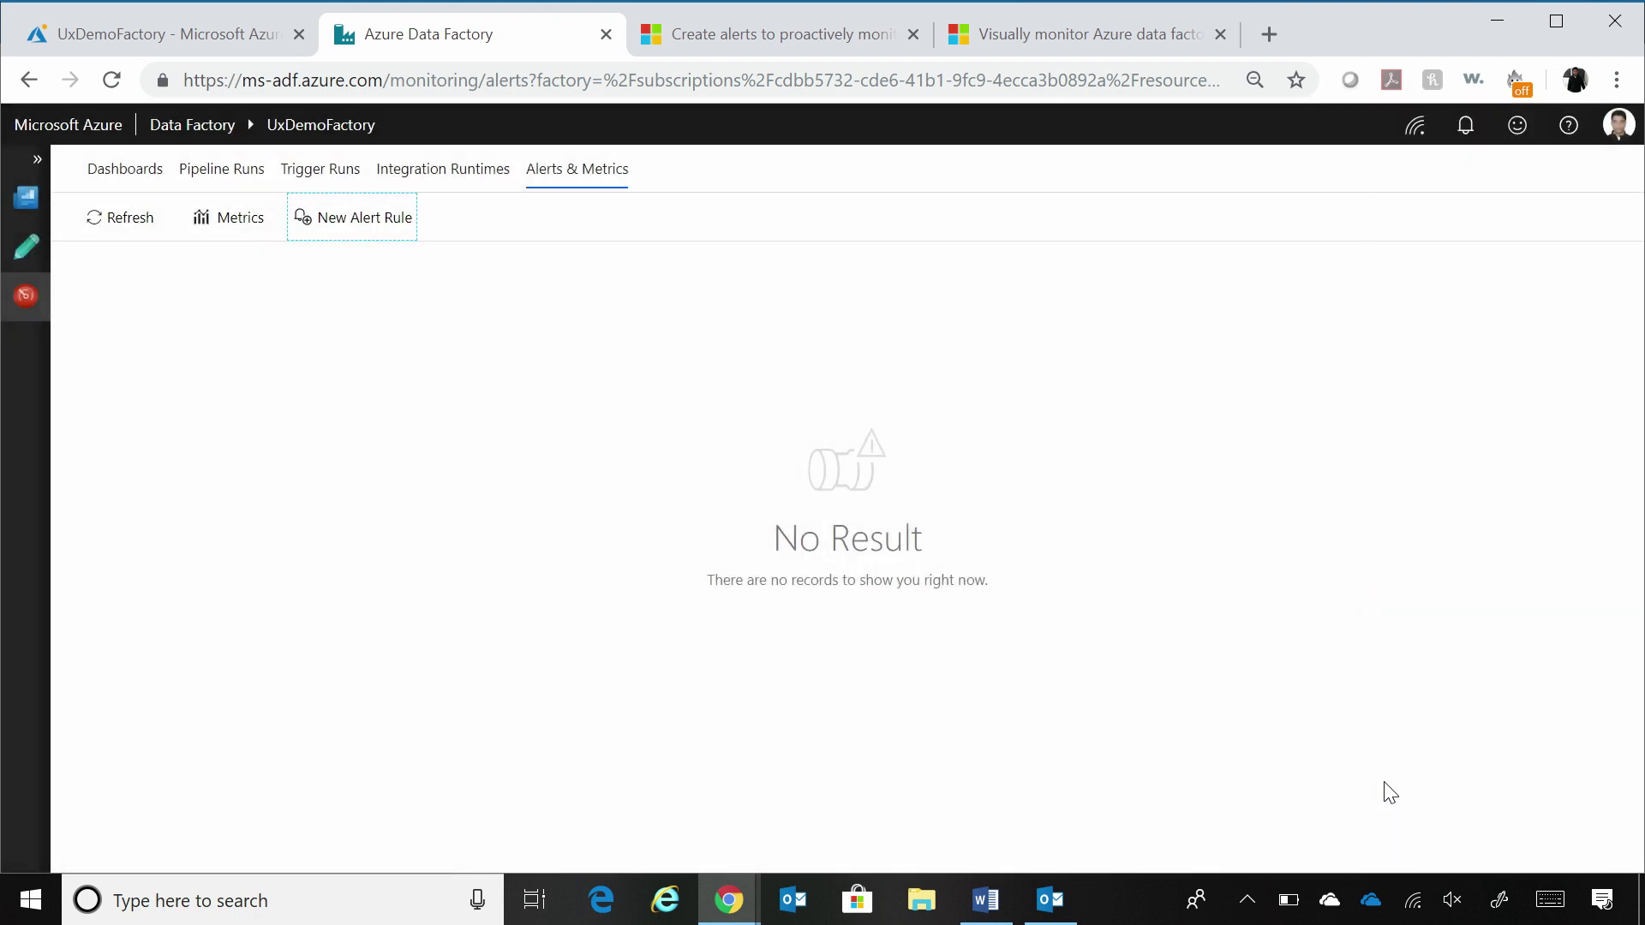
left_click(123, 221)
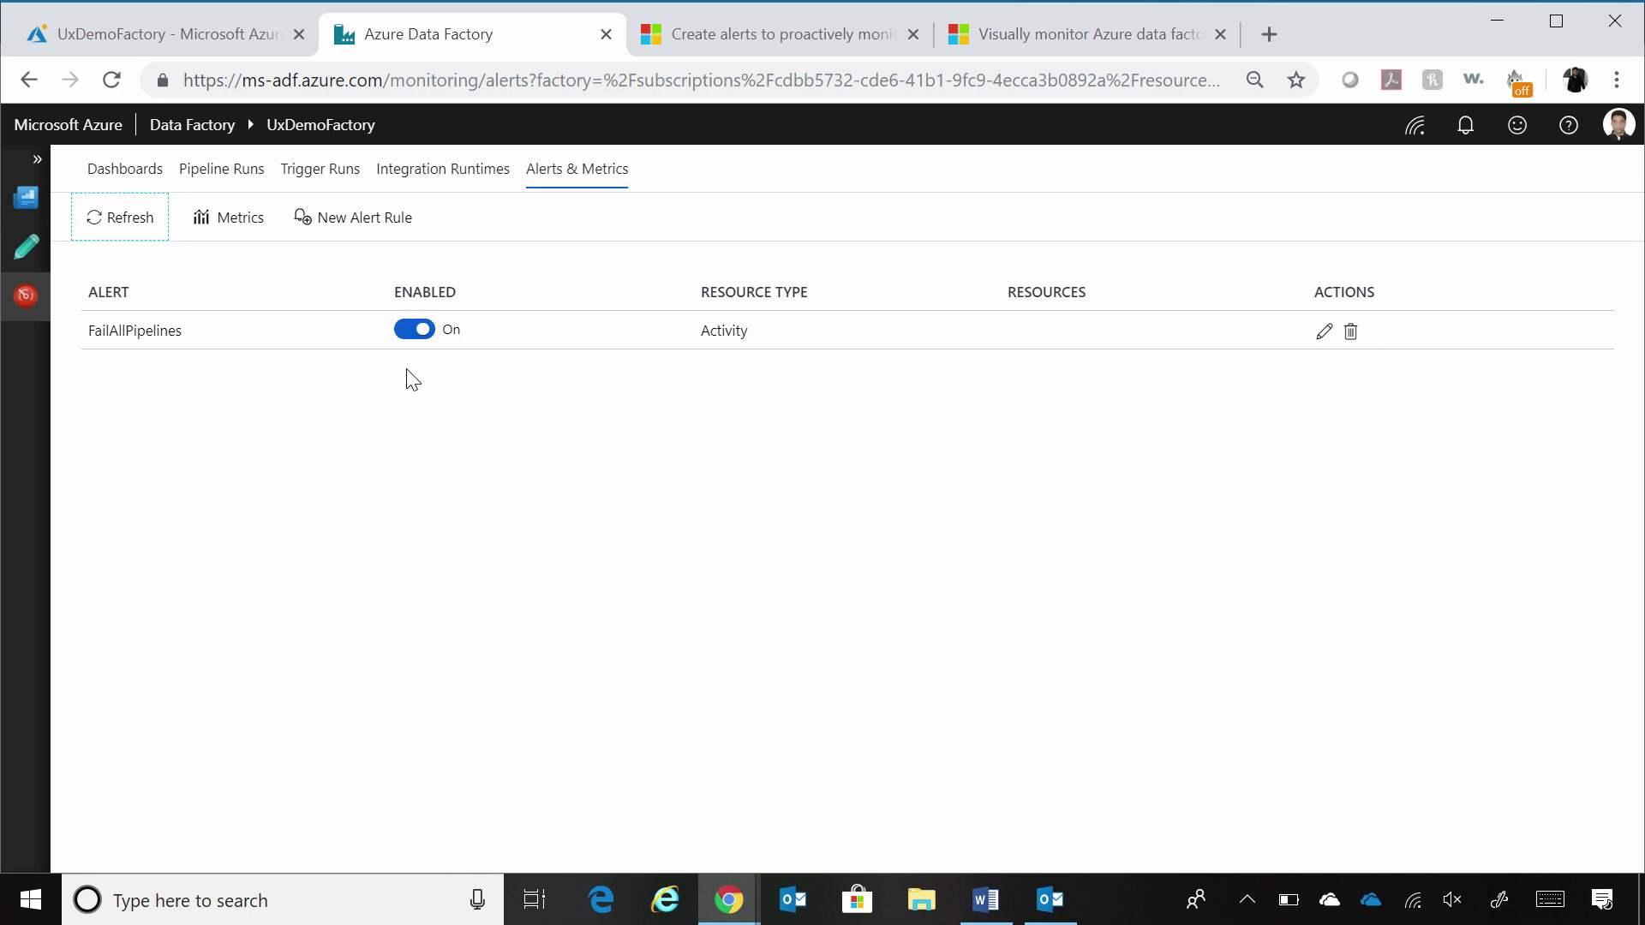
left_click(1051, 900)
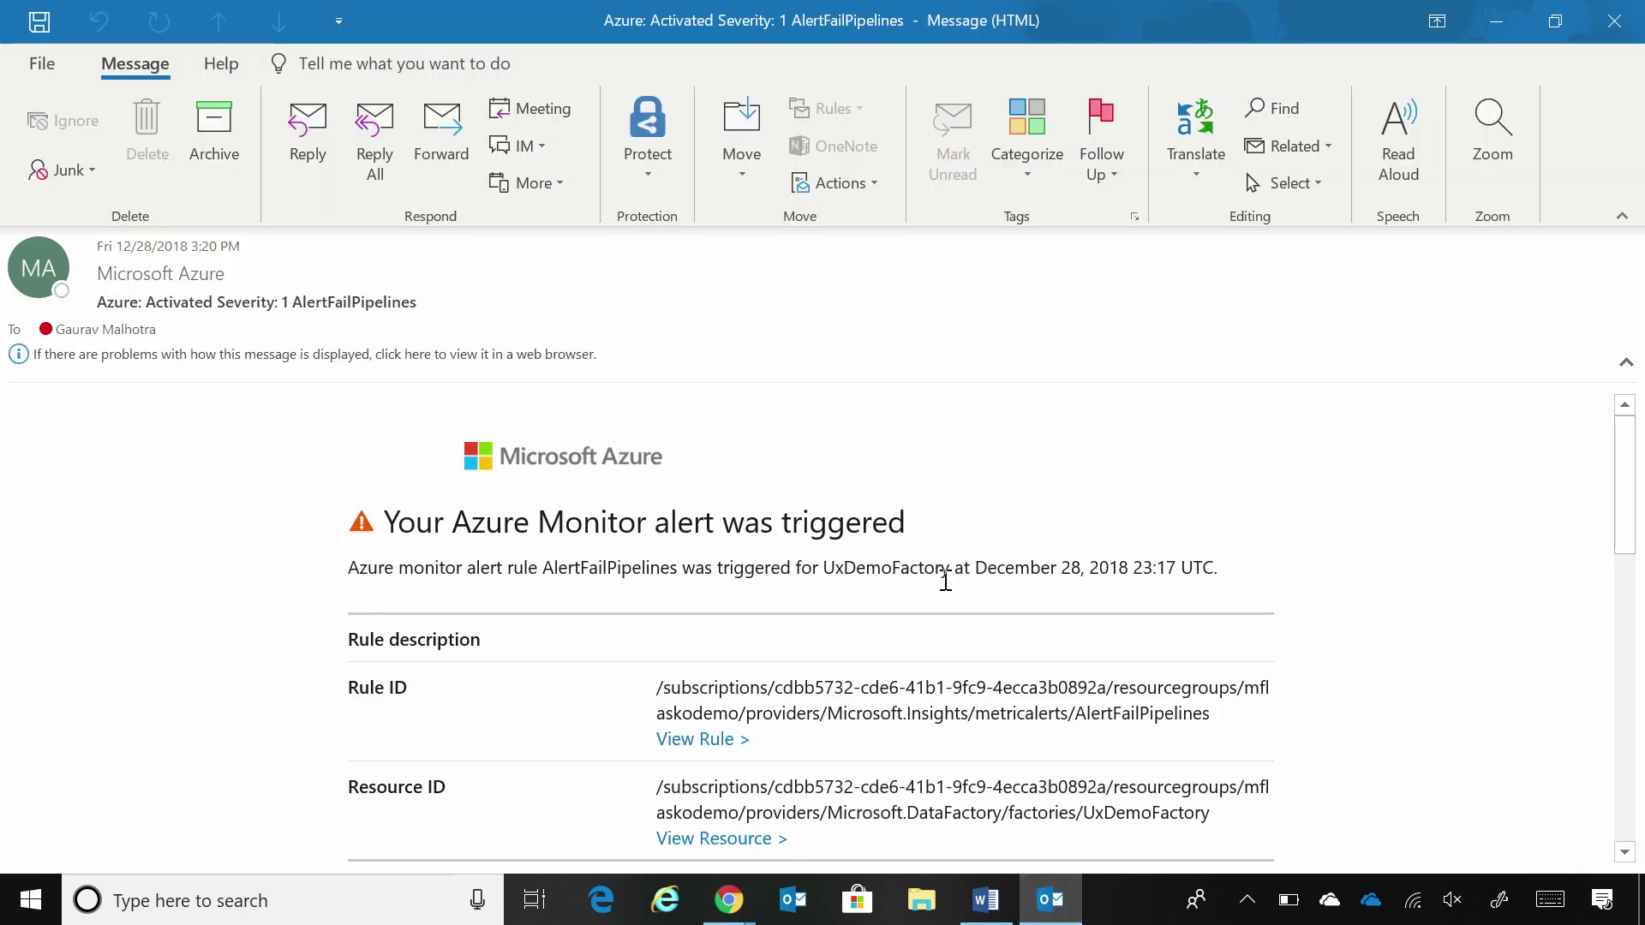
scroll(945, 581, "down", 3)
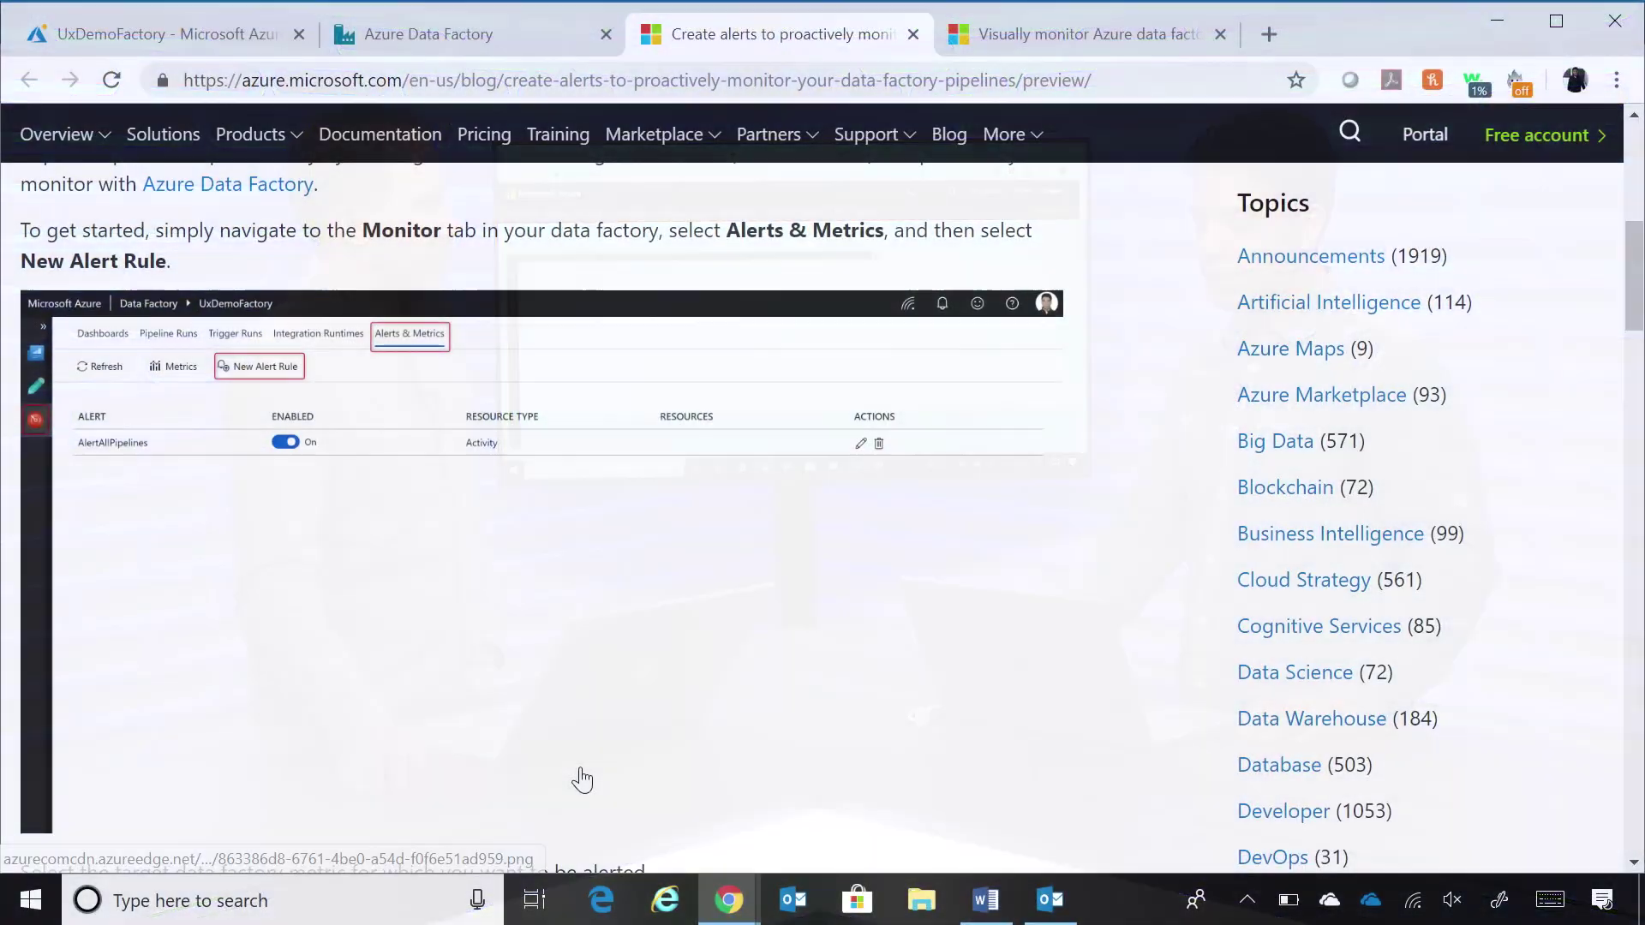
scroll(582, 779, "down", 3)
scroll(587, 754, "down", 1)
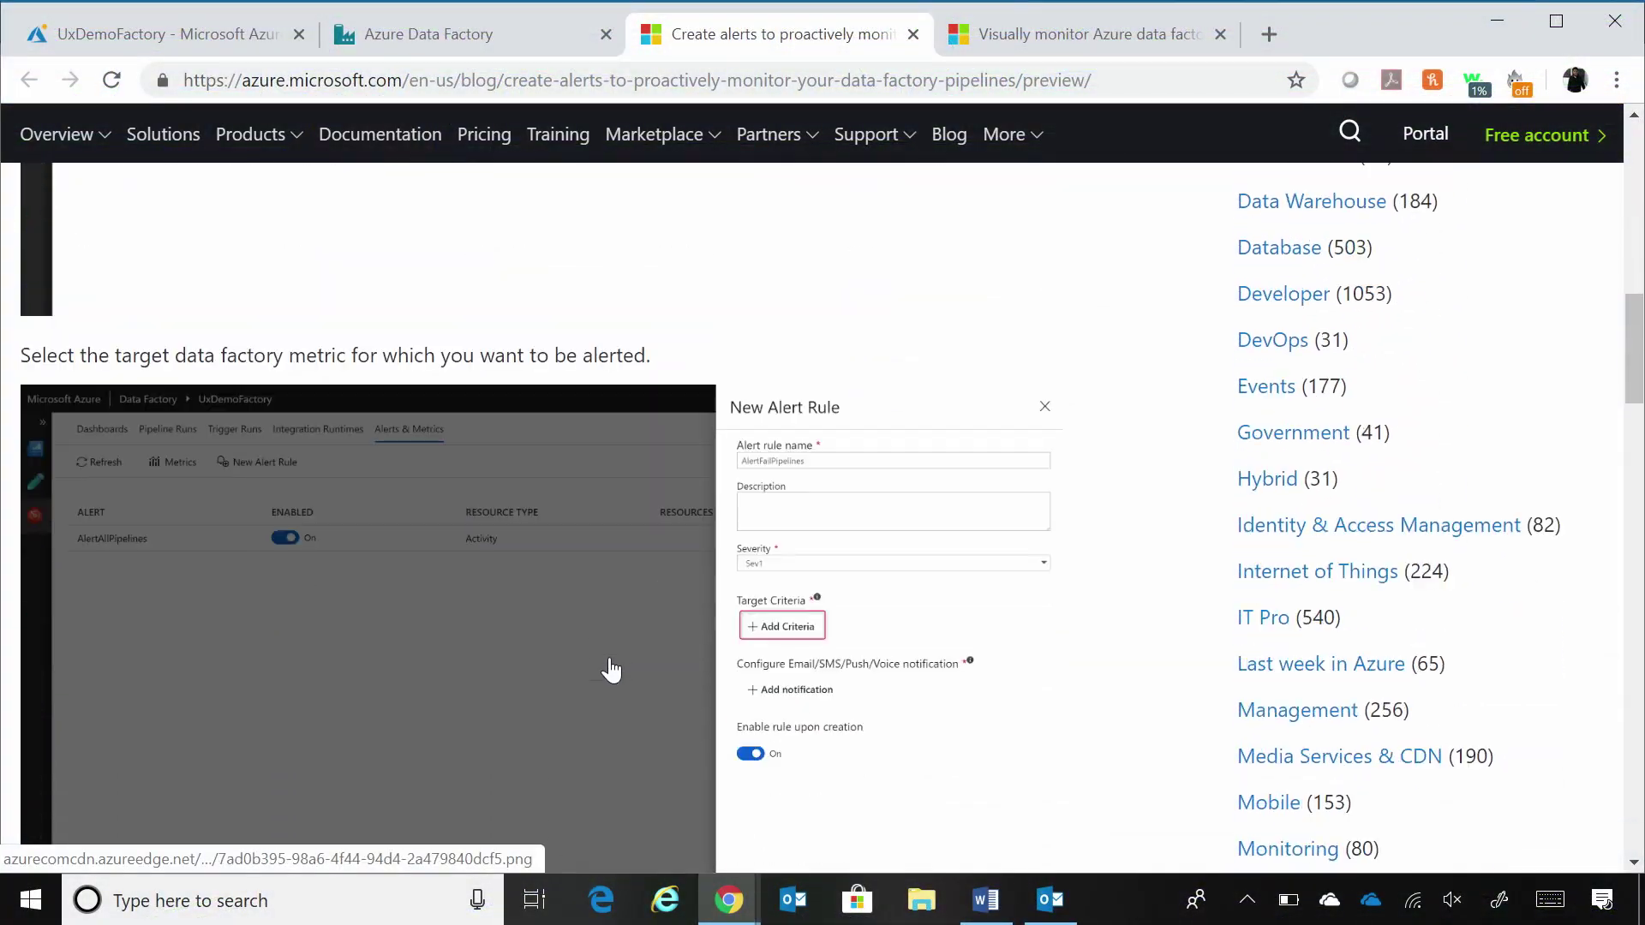
scroll(610, 669, "down", 2)
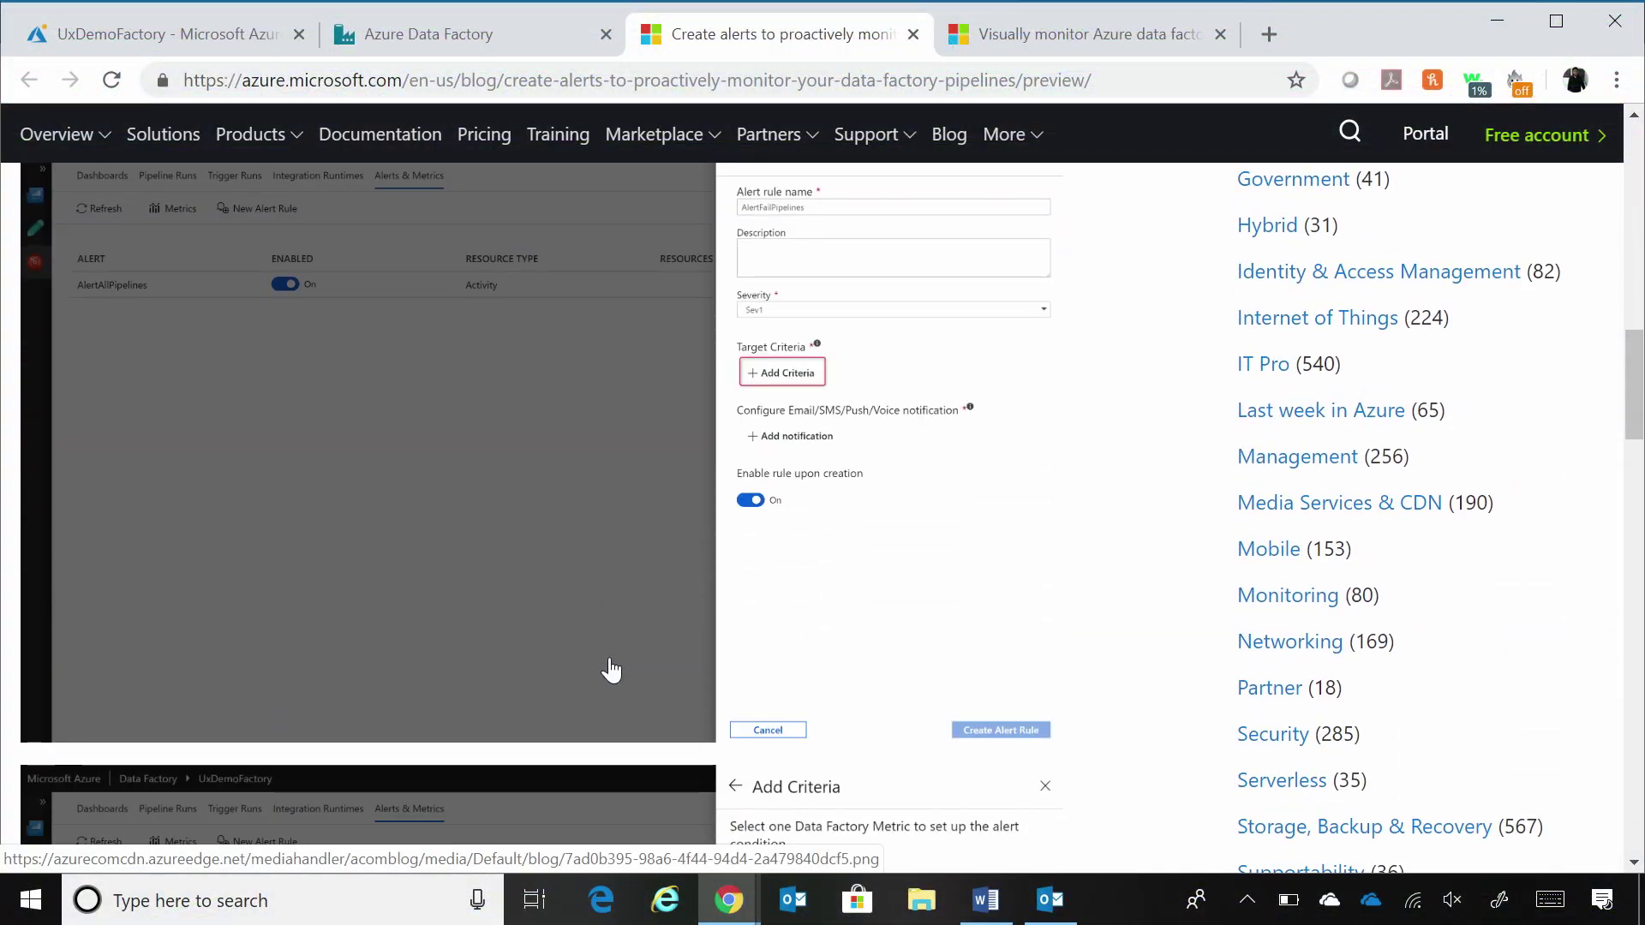
scroll(624, 625, "up", 3)
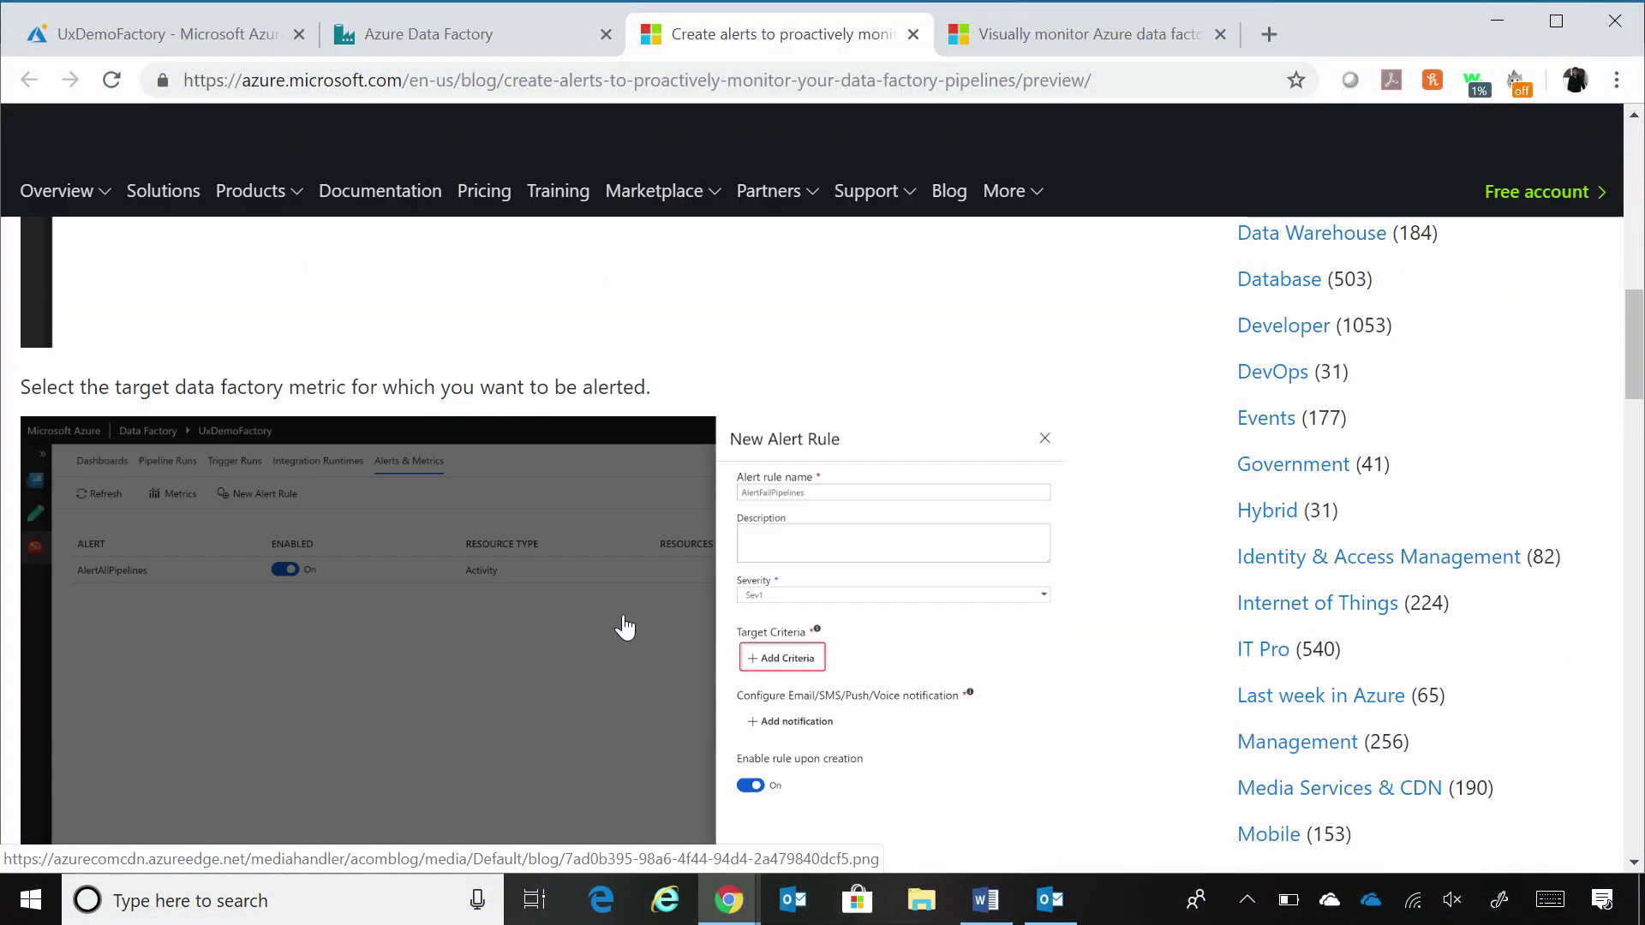
Switch to the 'Visually monitor Azure Data Factory' documentation tab
left_click(1116, 39)
mouse_move(535, 405)
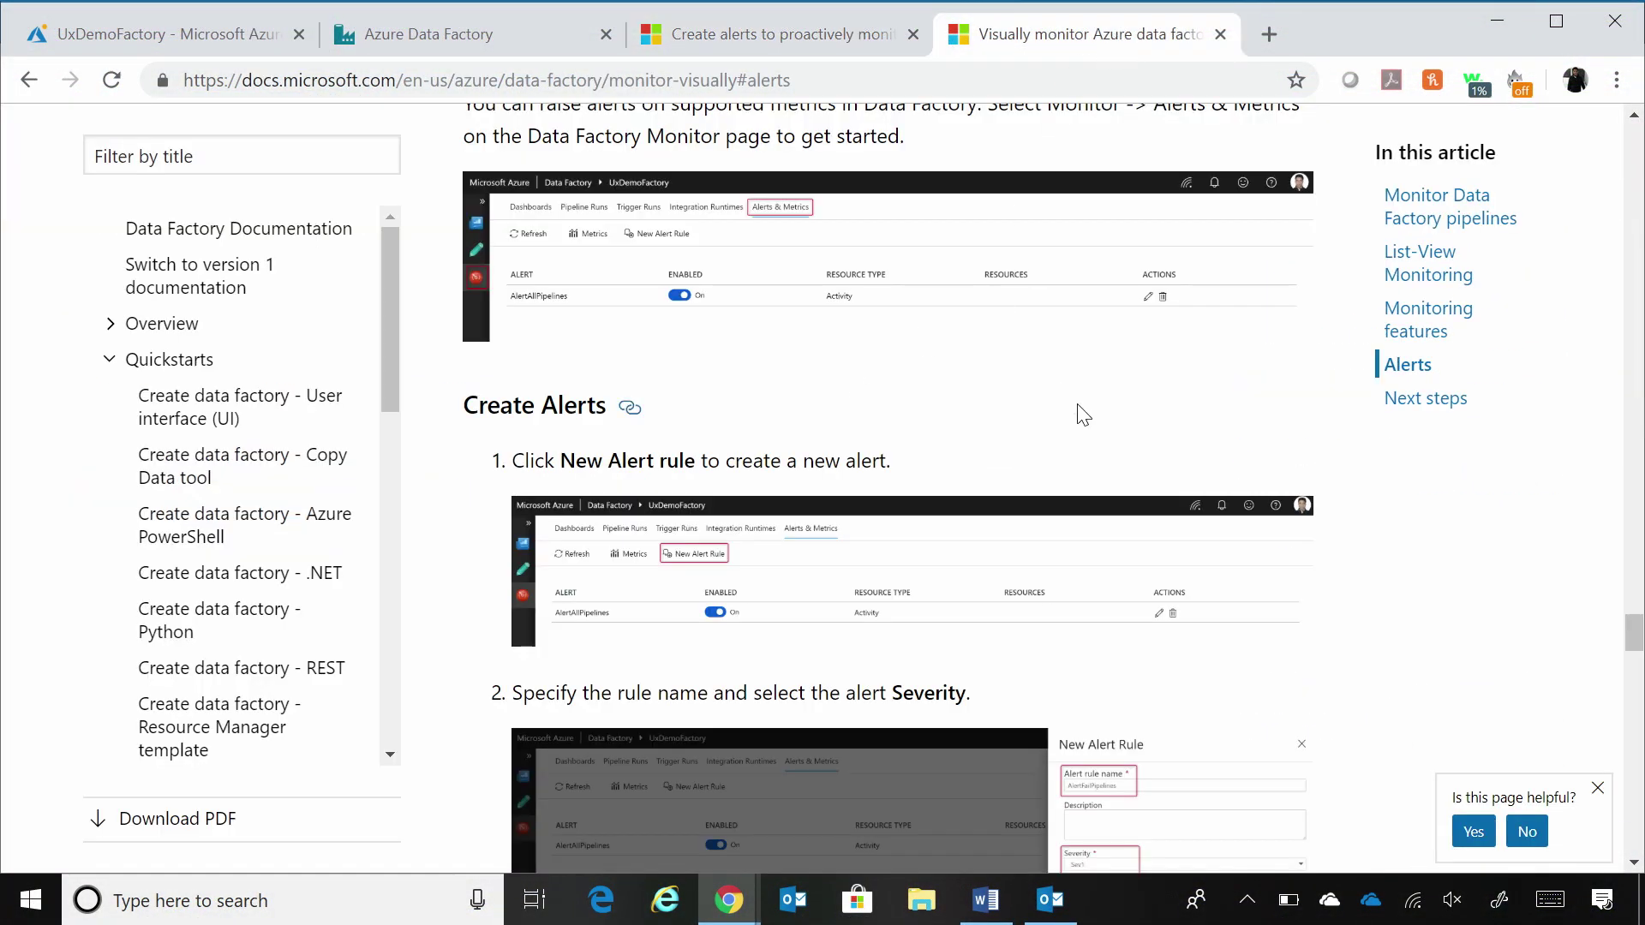